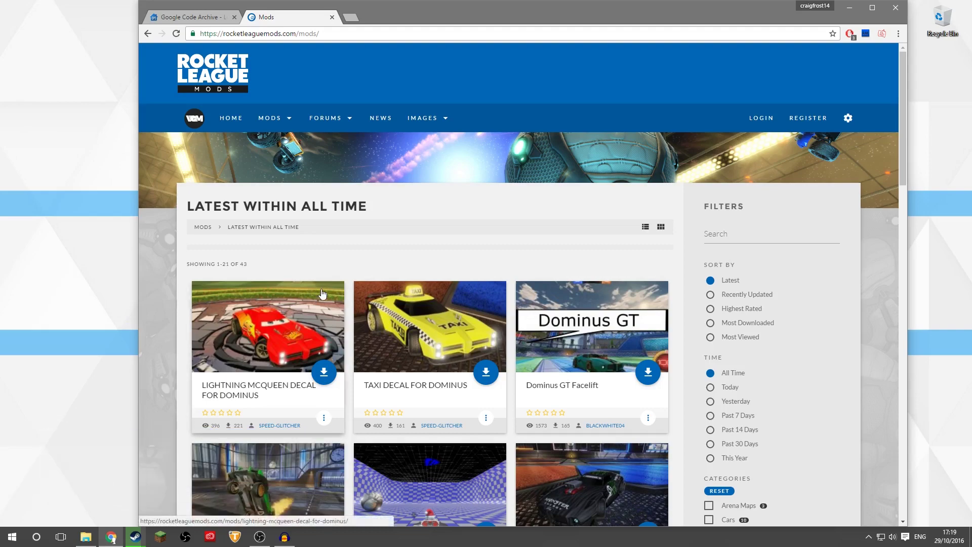
# Scroll the mod grid to the Team Canada Octane Decal card, then return to the texmod downloads page.
pyautogui.scroll(-3, 323, 290)
pyautogui.scroll(3, 326, 291)
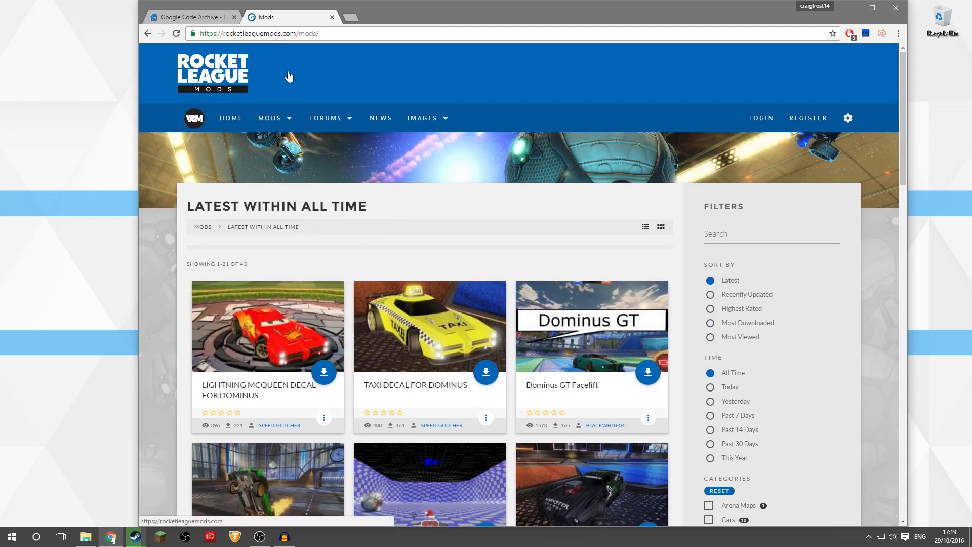
pyautogui.scroll(-5, 303, 242)
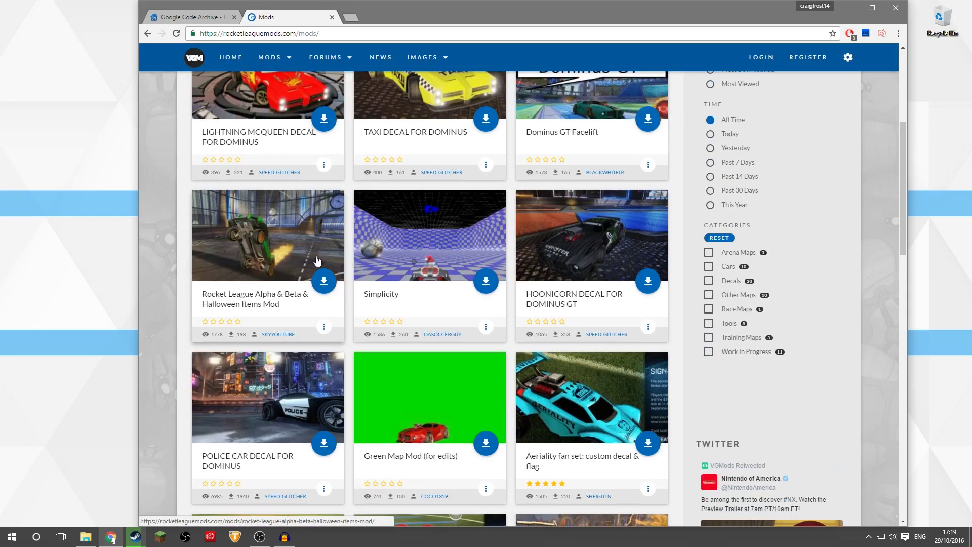
pyautogui.scroll(-5, 324, 273)
pyautogui.scroll(-3, 399, 347)
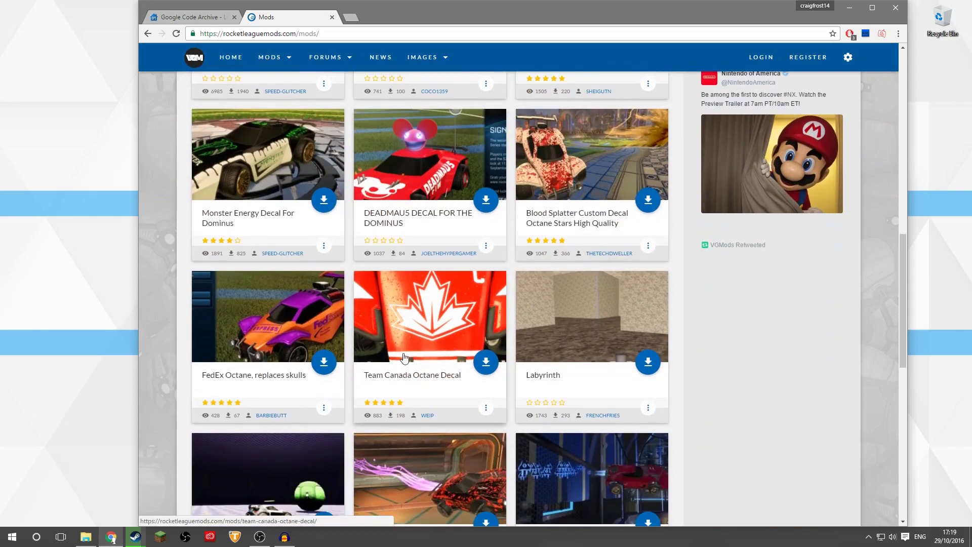
pyautogui.scroll(5, 405, 358)
pyautogui.click(205, 18)
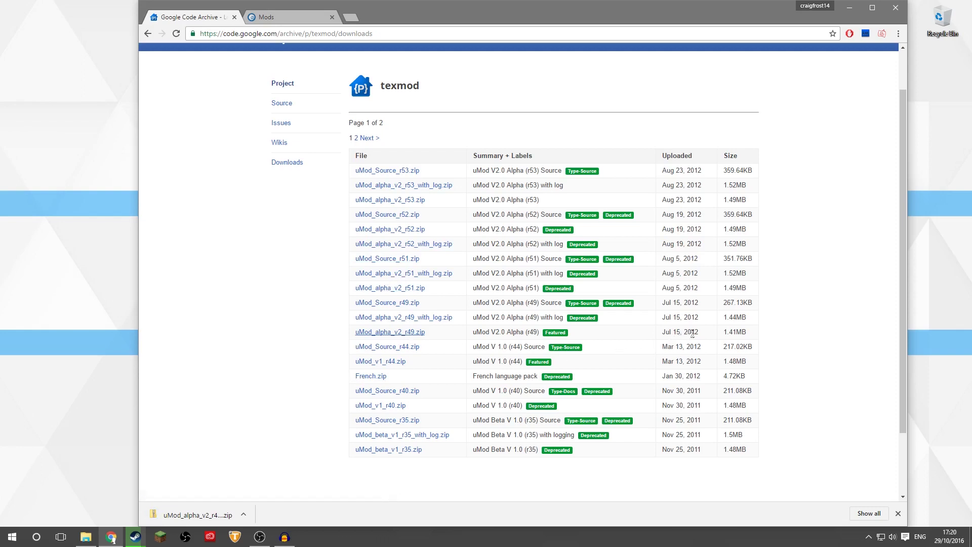
# Move the downloaded uMod zip to the desktop and extract all its files.
pyautogui.moveTo(222, 514); pyautogui.dragTo(98, 130)
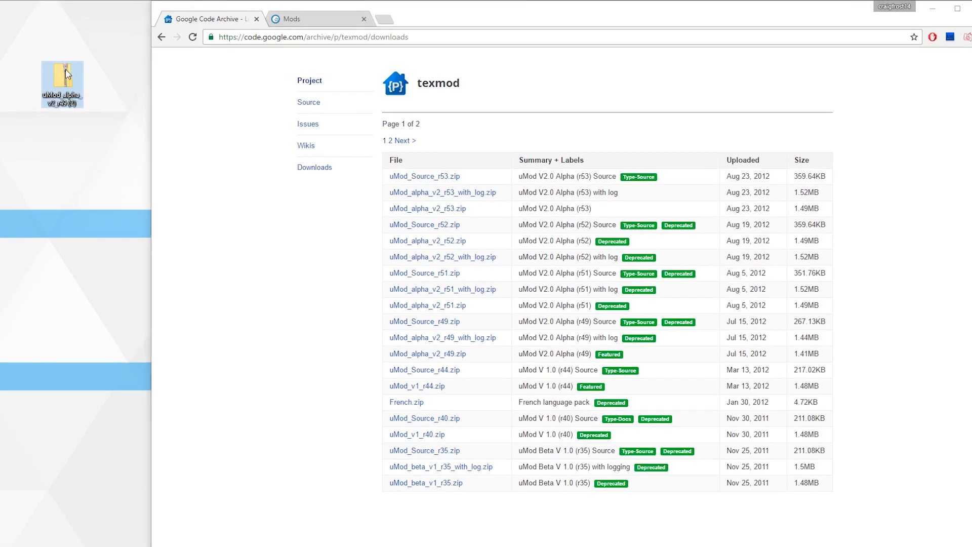
pyautogui.rightClick(62, 73)
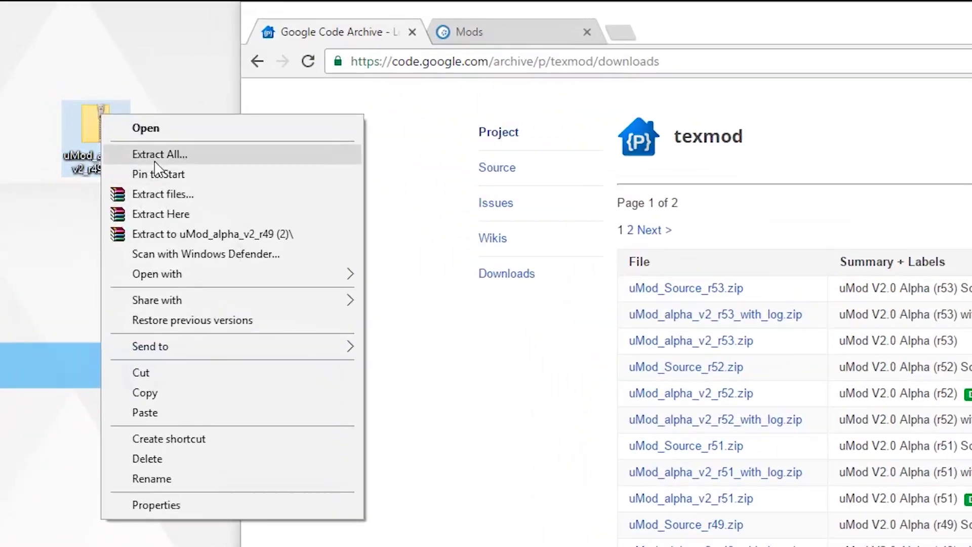
pyautogui.click(91, 84)
pyautogui.press('Return')
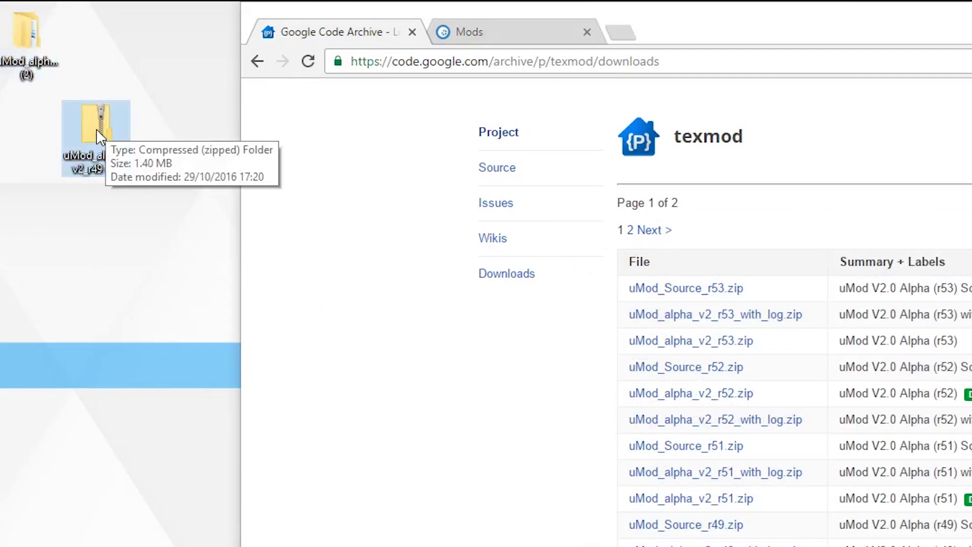
# Delete the leftover uMod zip and return to the Rocket League Mods listings.
pyautogui.press('Delete')
pyautogui.click(47, 38)
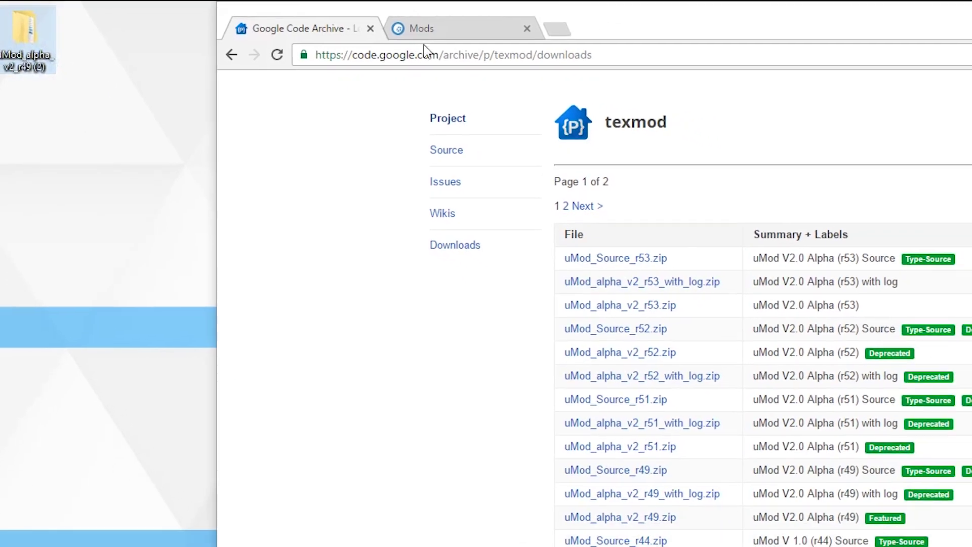
pyautogui.click(469, 32)
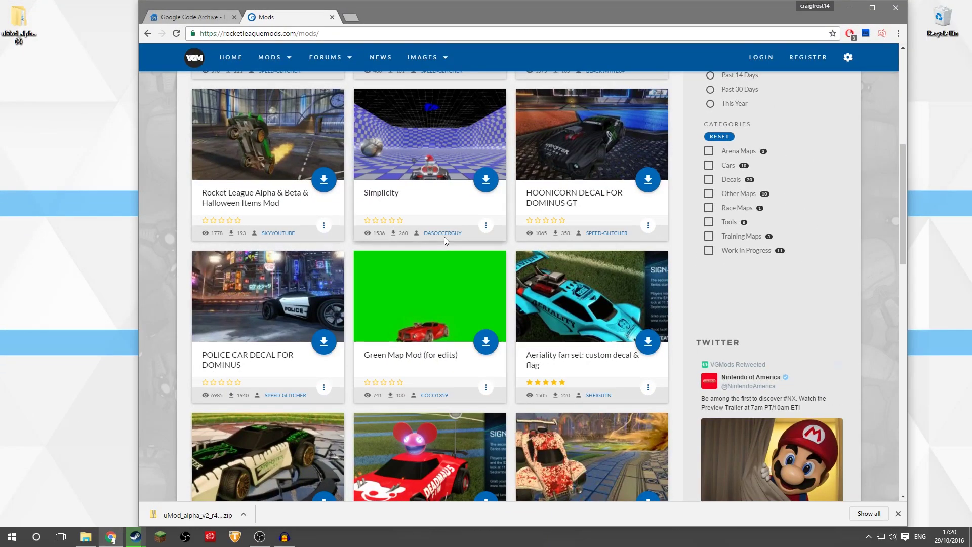
# Filter the mod list to the Decals category and scroll to the Team Canada Octane Decal card.
pyautogui.scroll(7, 388, 186)
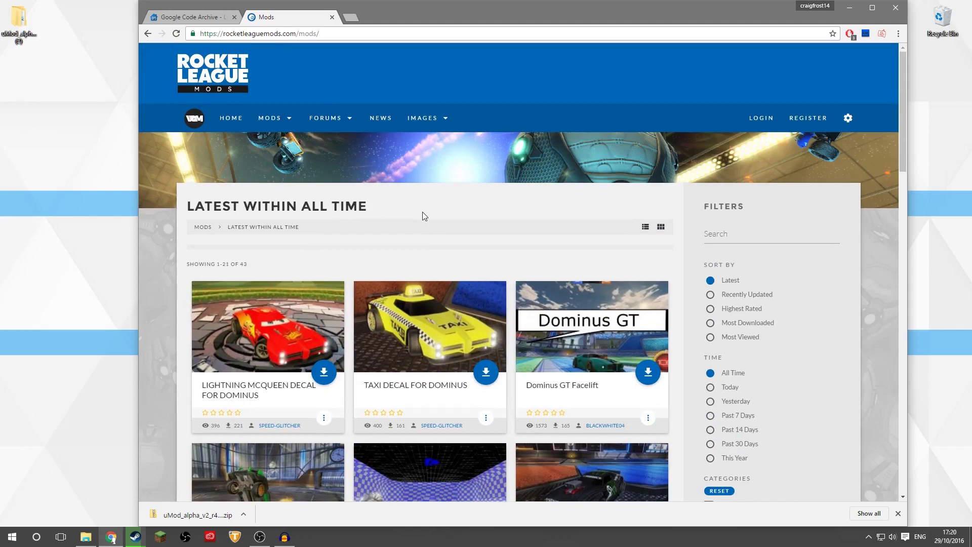
pyautogui.scroll(-10, 400, 268)
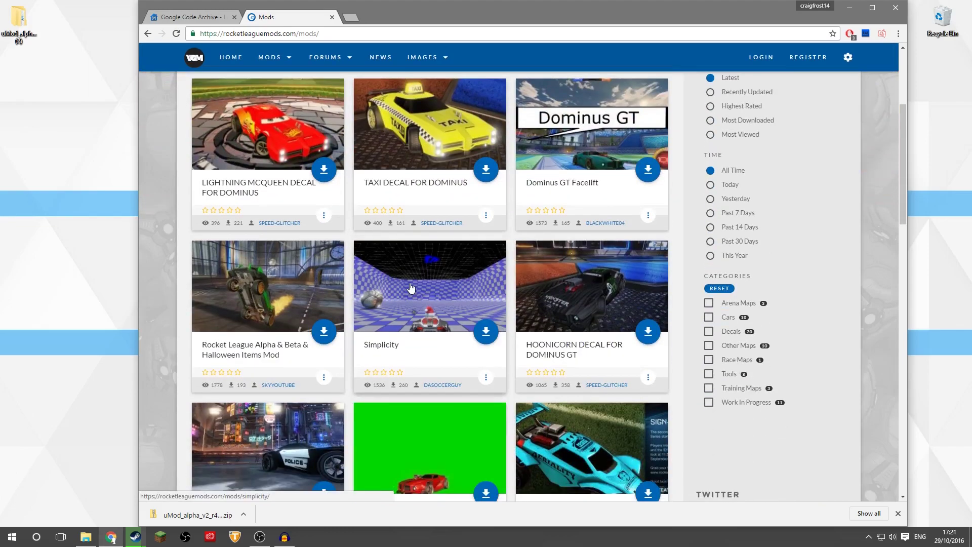
pyautogui.scroll(-5, 410, 310)
pyautogui.scroll(11, 422, 308)
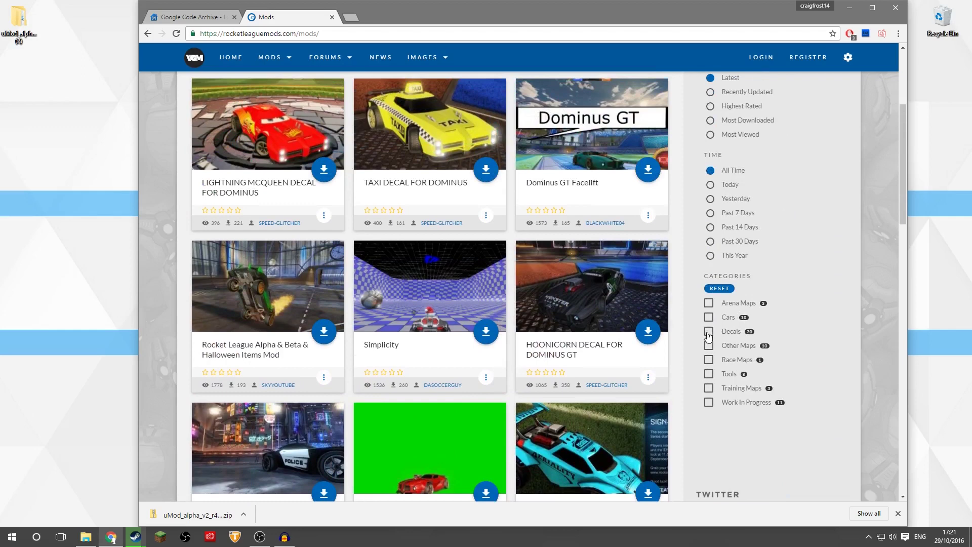
pyautogui.click(708, 334)
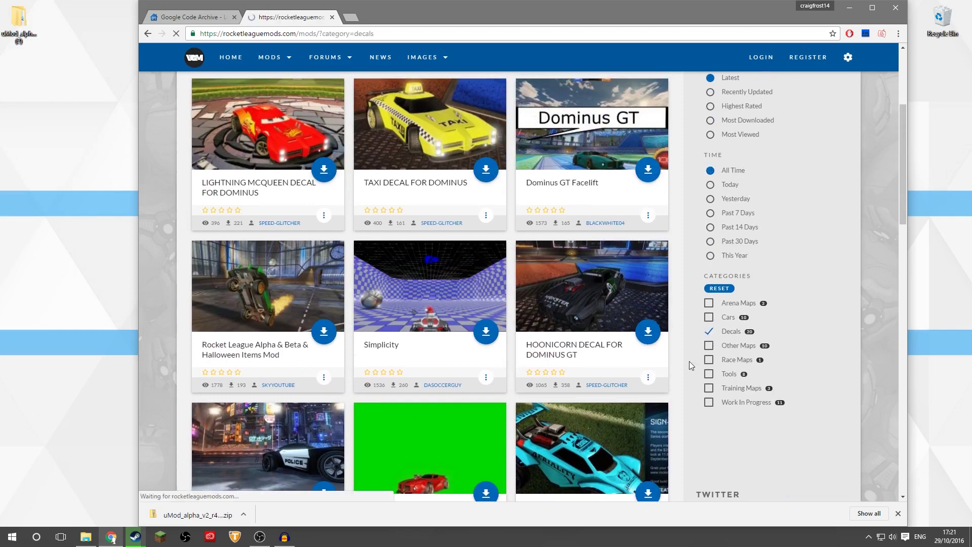
pyautogui.scroll(-8, 450, 301)
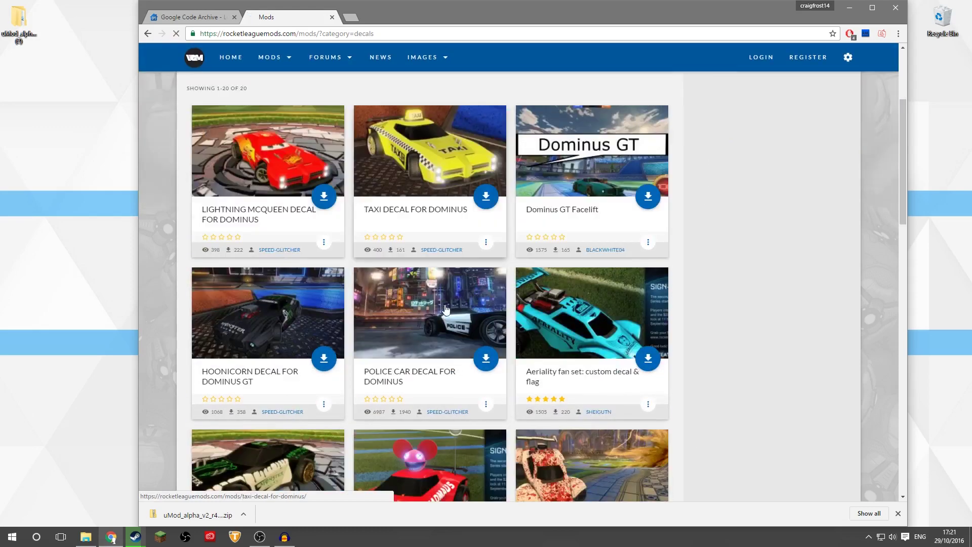
pyautogui.scroll(-8, 450, 302)
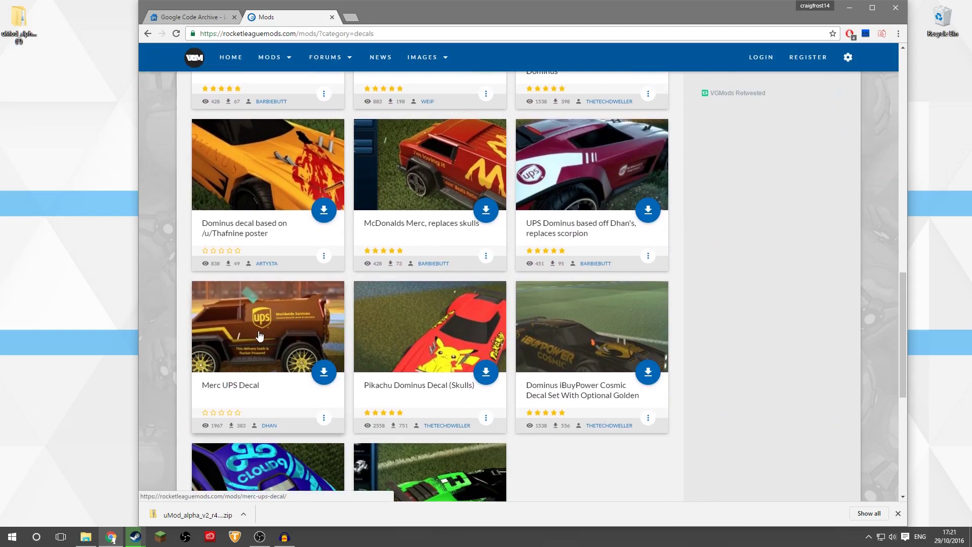
pyautogui.scroll(5, 365, 325)
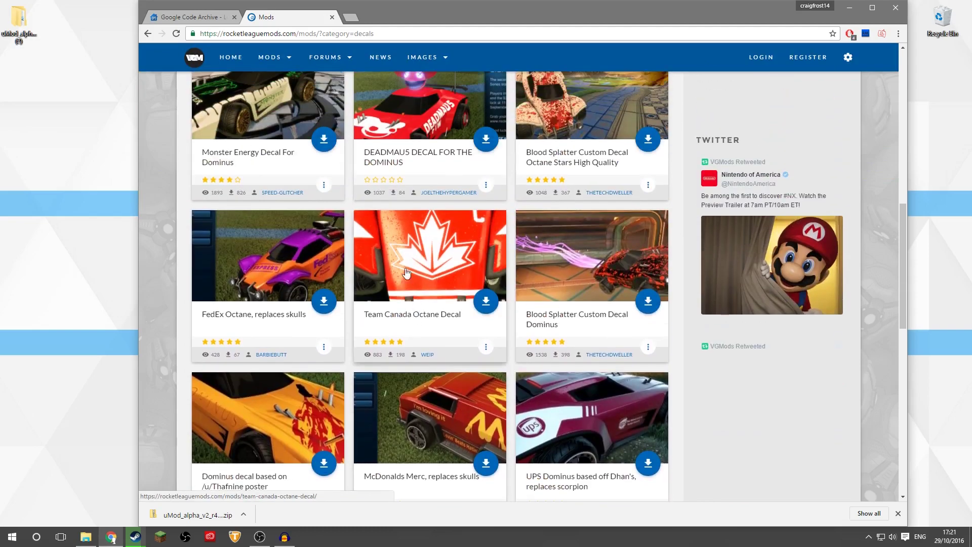
# Open the Team Canada Octane Decal page and read its install notes, highlighting the Flames decal requirement.
pyautogui.click(460, 315)
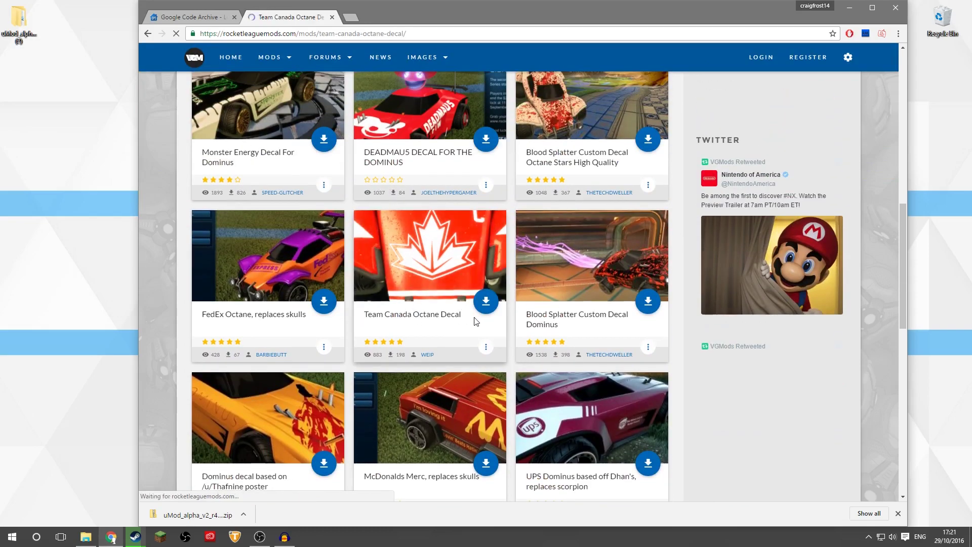
pyautogui.scroll(-8, 588, 335)
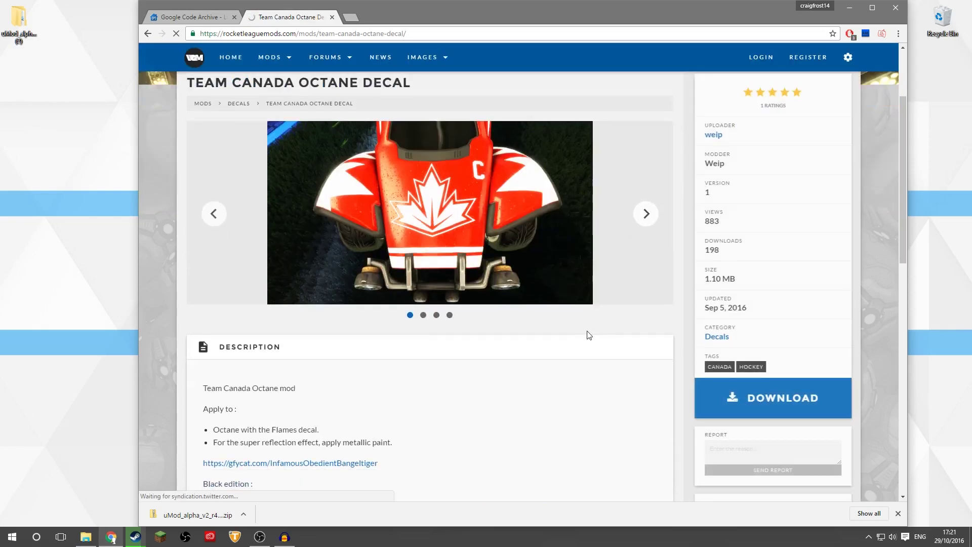
pyautogui.scroll(4, 567, 349)
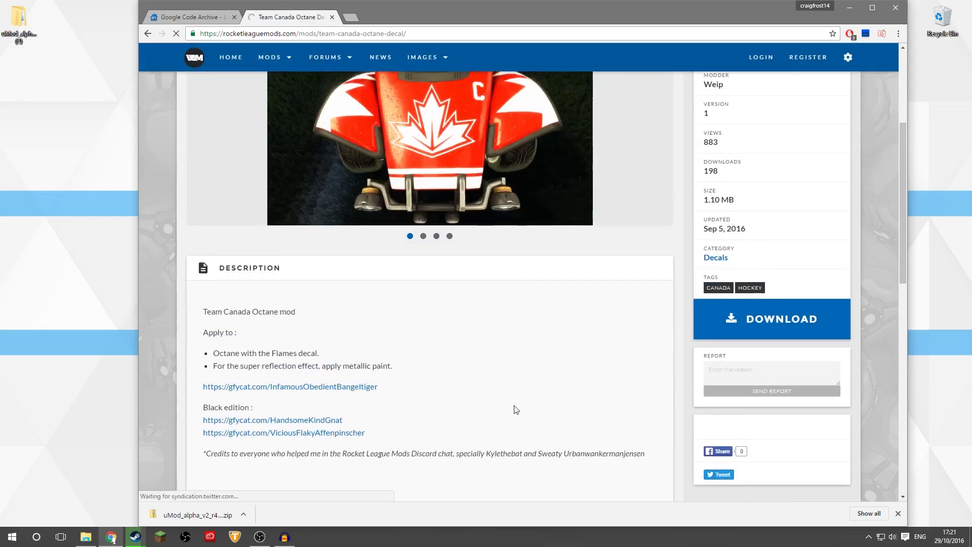
pyautogui.scroll(3, 515, 408)
pyautogui.scroll(-3, 504, 313)
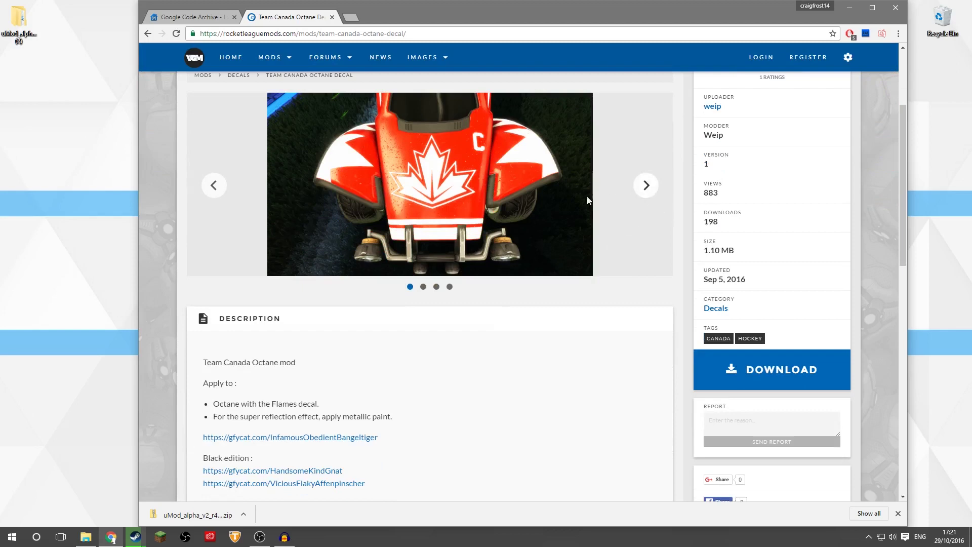
pyautogui.scroll(2, 614, 243)
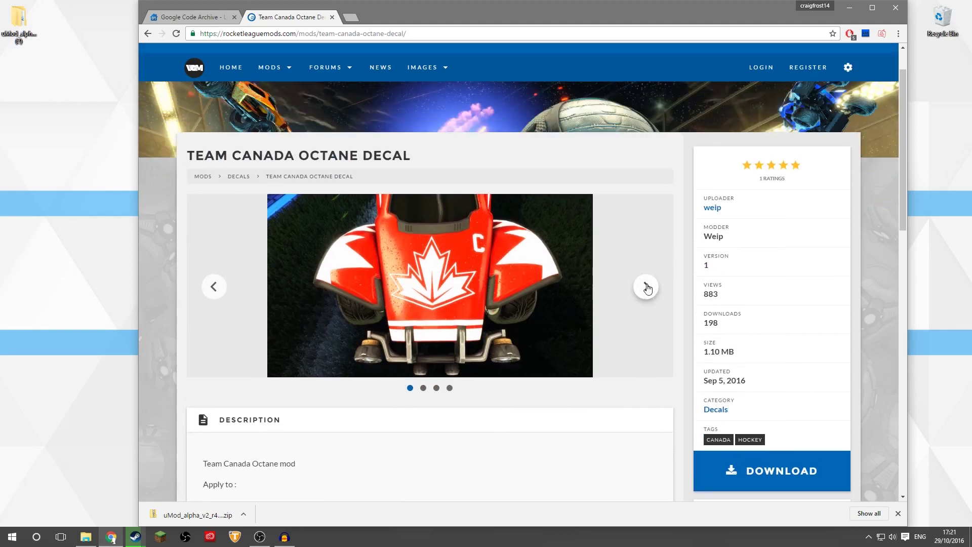
pyautogui.scroll(-1, 566, 325)
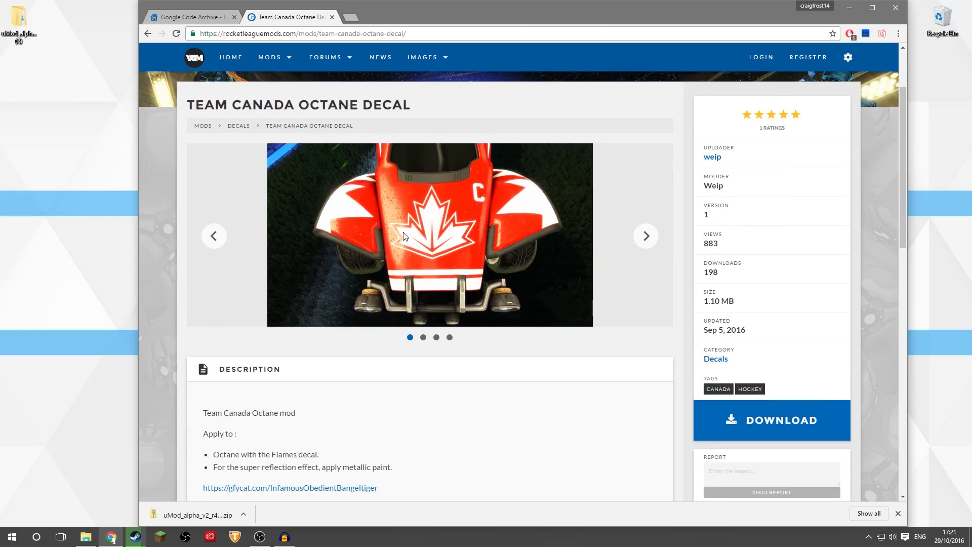
pyautogui.scroll(-6, 428, 274)
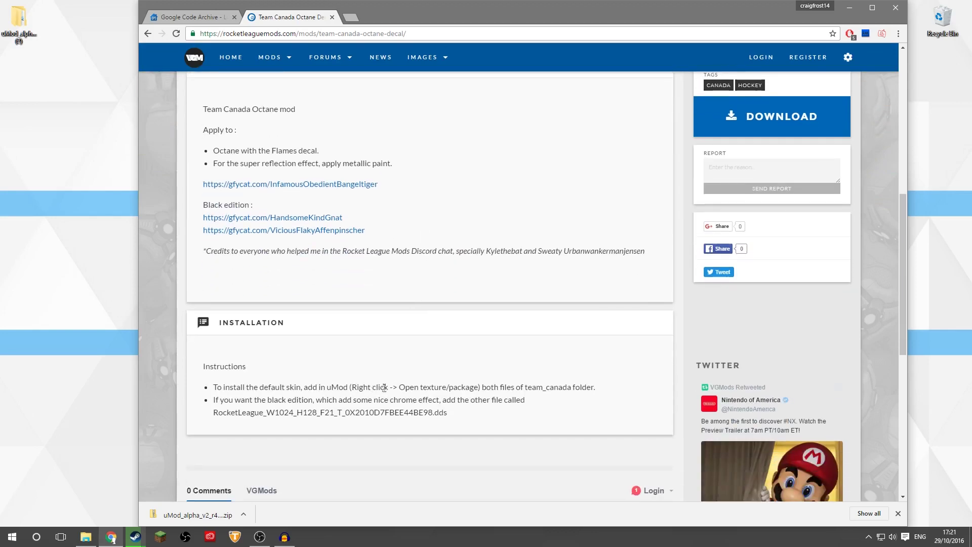
pyautogui.scroll(1, 279, 282)
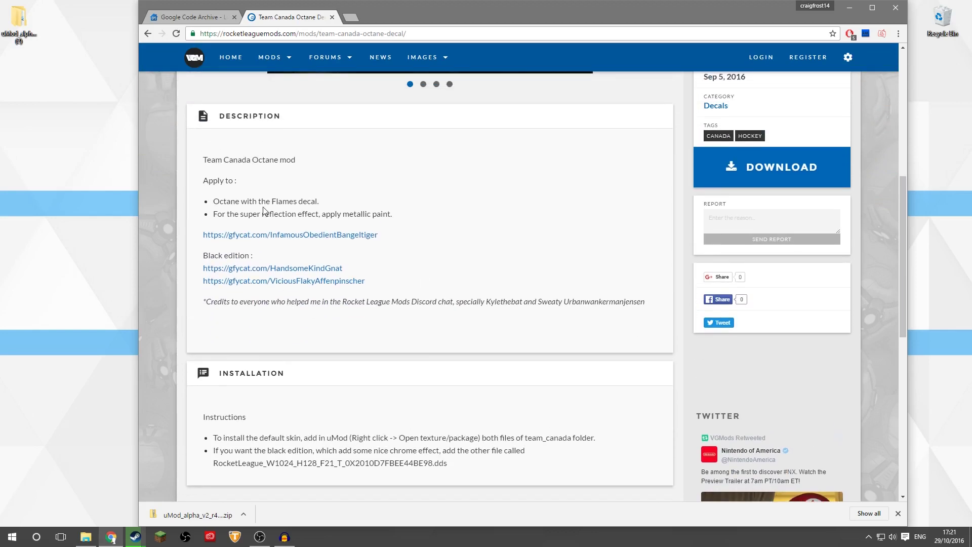
pyautogui.moveTo(279, 204); pyautogui.dragTo(313, 210)
pyautogui.scroll(6, 423, 275)
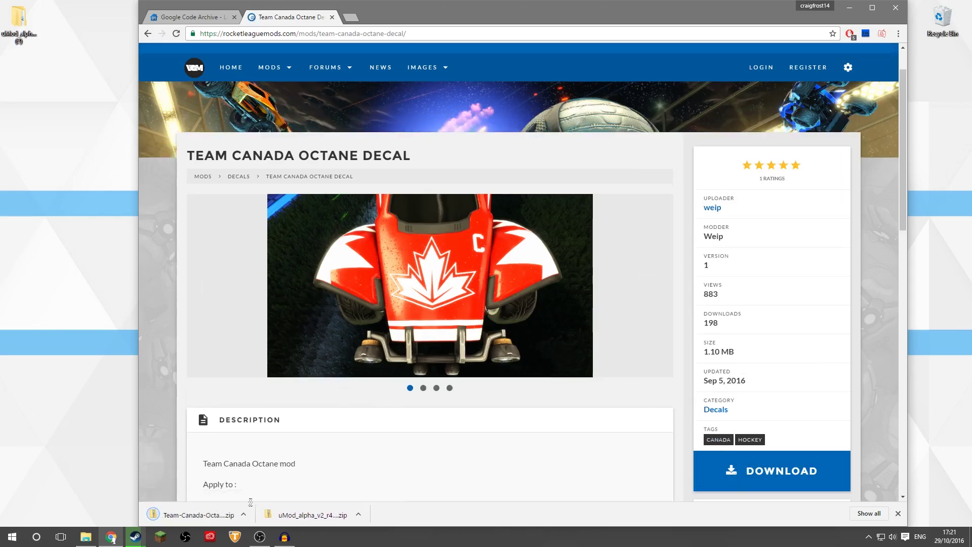
# Move the Team Canada decal zip to the desktop and extract all its files.
pyautogui.moveTo(195, 521); pyautogui.dragTo(96, 185)
pyautogui.rightClick(97, 187)
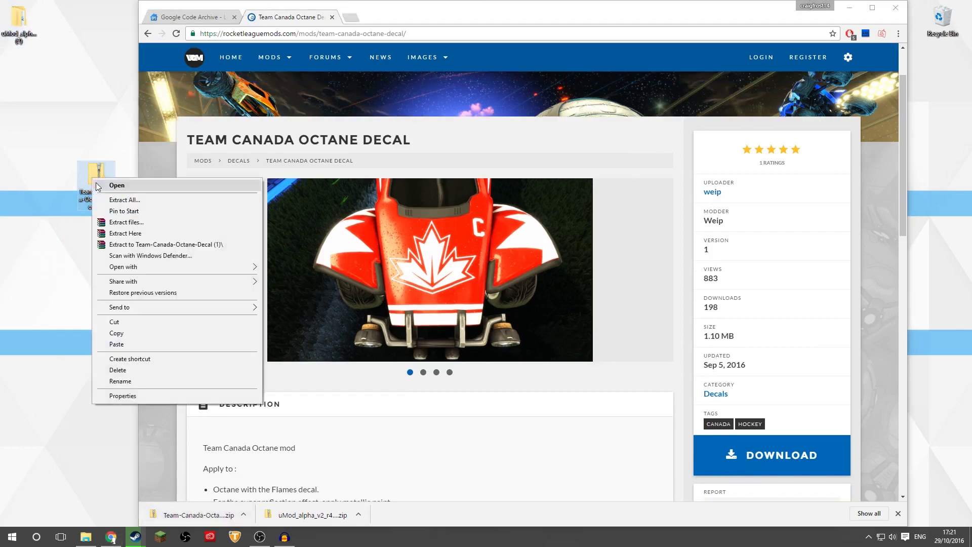
pyautogui.click(140, 201)
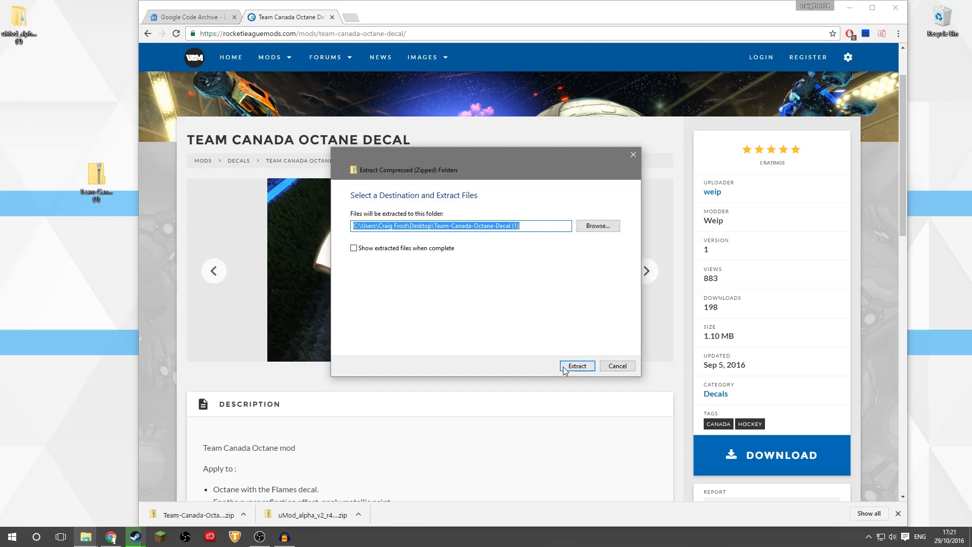
pyautogui.click(577, 366)
# Delete the Team Canada zip and arrange the Team Canada and uMod folders at the desktop top.
pyautogui.press('super+d')
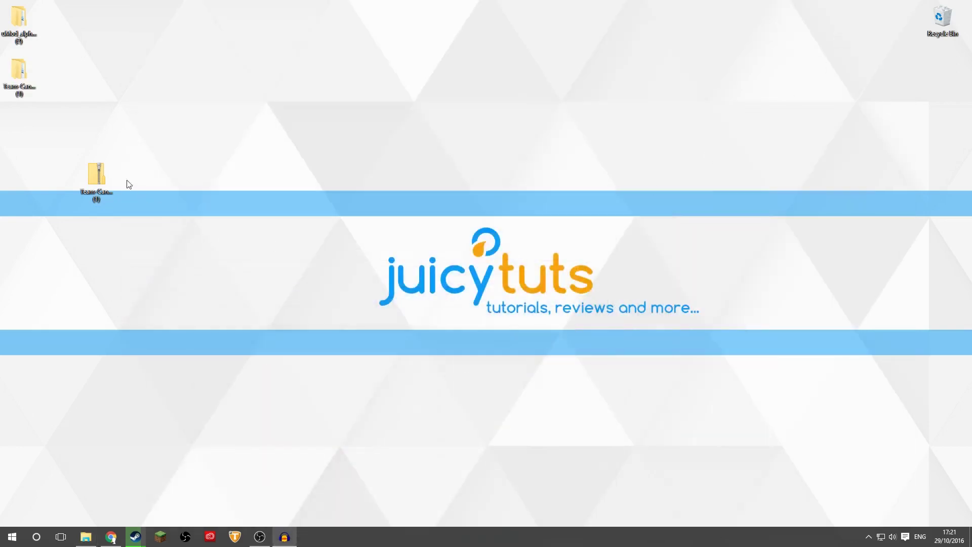
pyautogui.click(98, 180)
pyautogui.press('Delete')
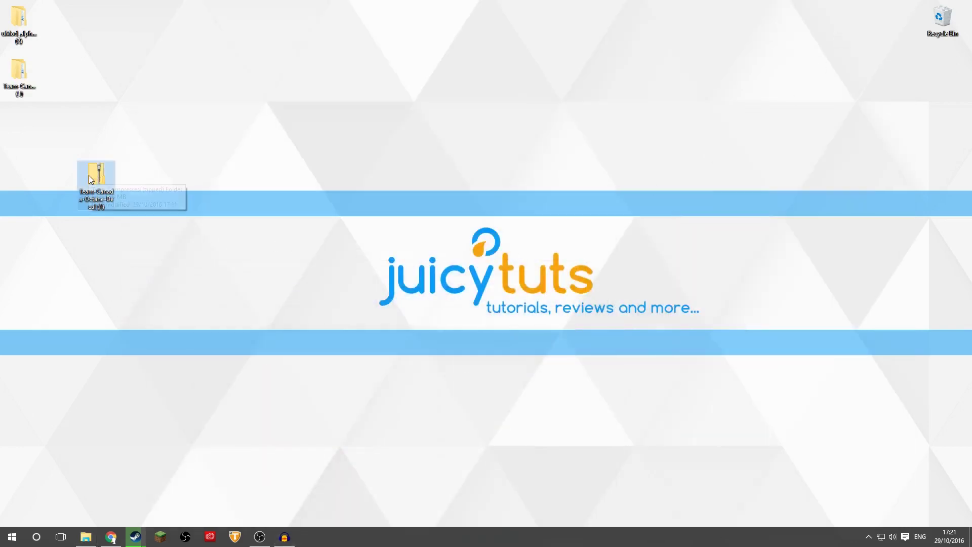
pyautogui.moveTo(19, 71); pyautogui.dragTo(262, 30)
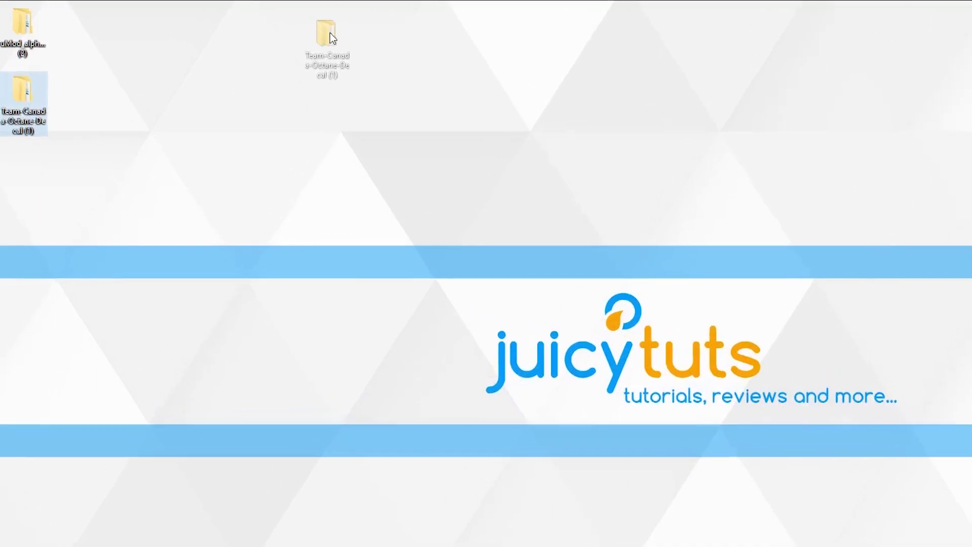
pyautogui.moveTo(330, 37); pyautogui.dragTo(330, 37)
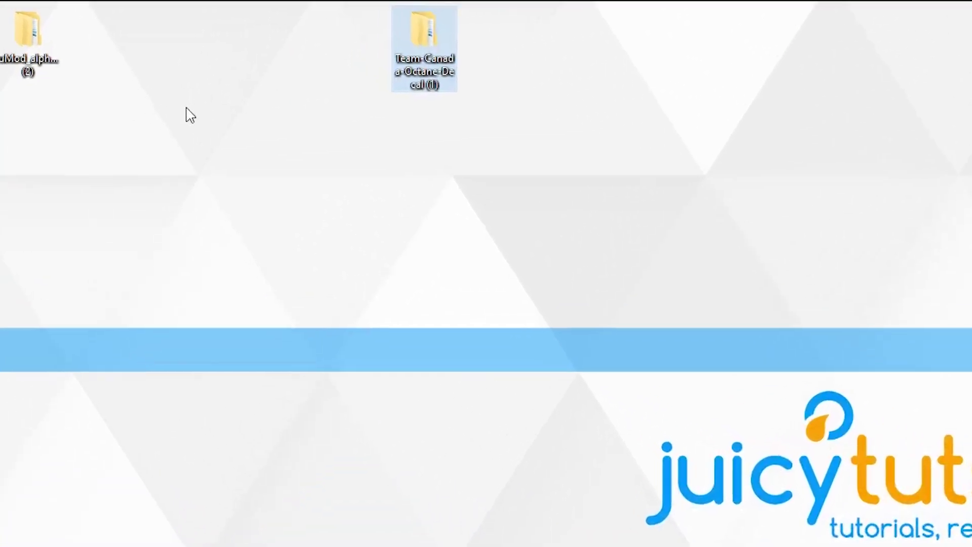
pyautogui.moveTo(28, 50); pyautogui.dragTo(140, 63)
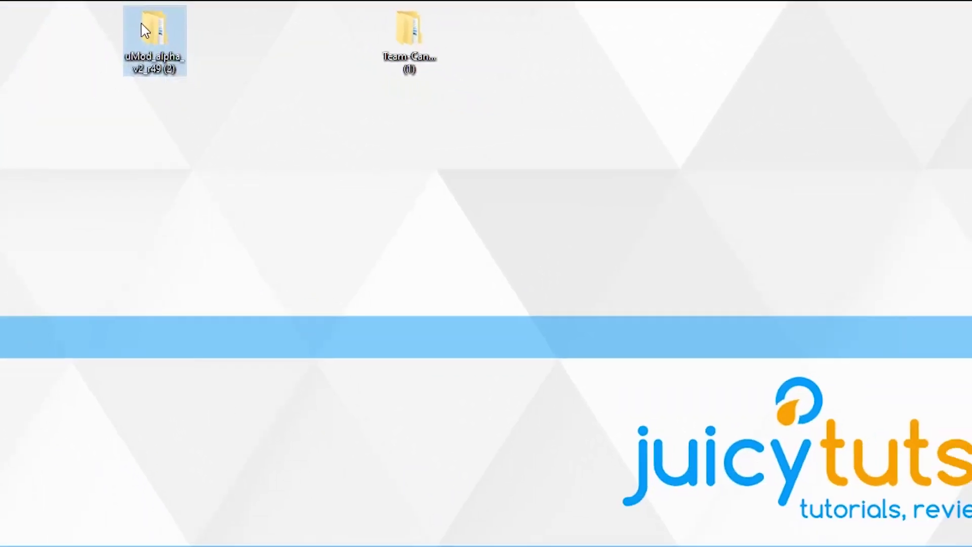
# Open the uMod subfolder of the extracted download and run uMod.exe.
pyautogui.doubleClick(146, 30)
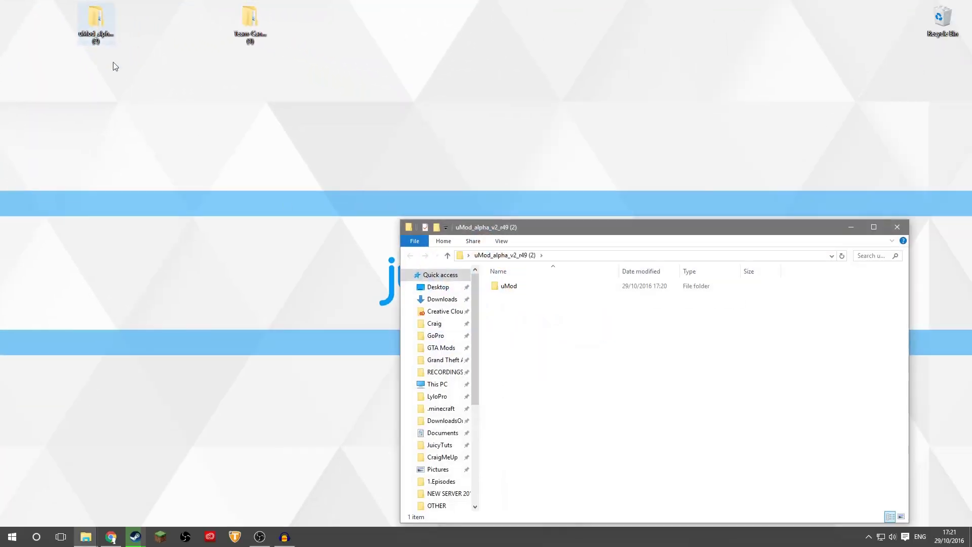
pyautogui.doubleClick(506, 287)
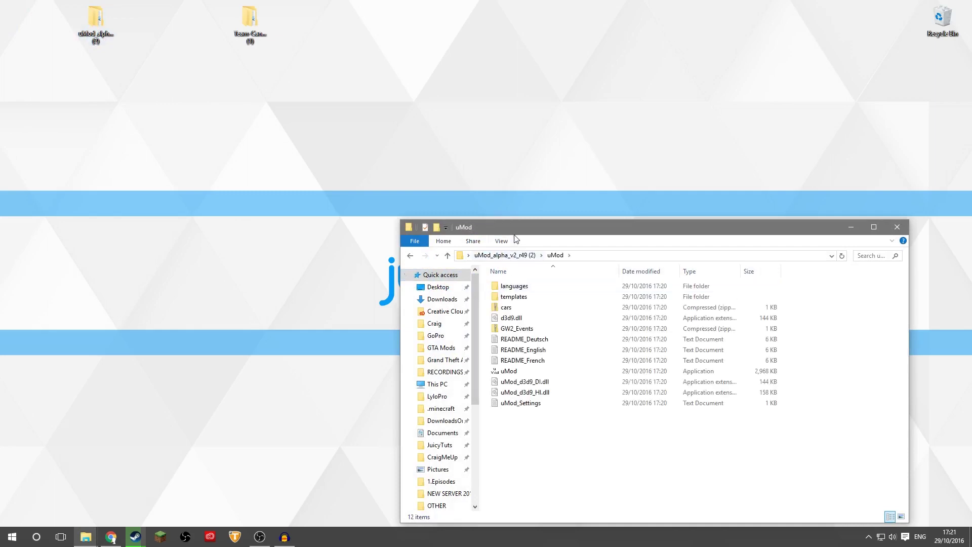
pyautogui.moveTo(513, 227); pyautogui.dragTo(218, 48)
pyautogui.click(405, 196)
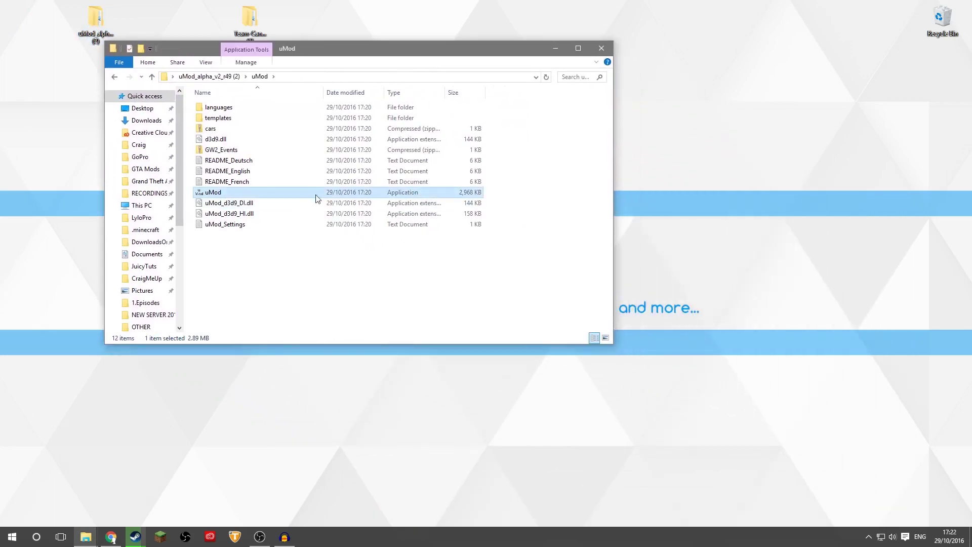
pyautogui.doubleClick(210, 195)
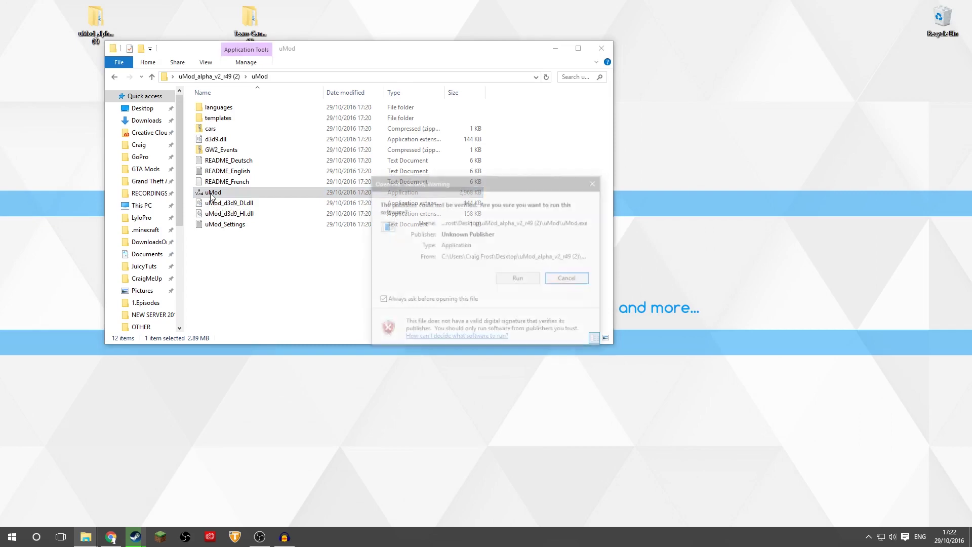
# Allow the unsigned uMod to run and enable Main > Use global hook.
pyautogui.click(528, 278)
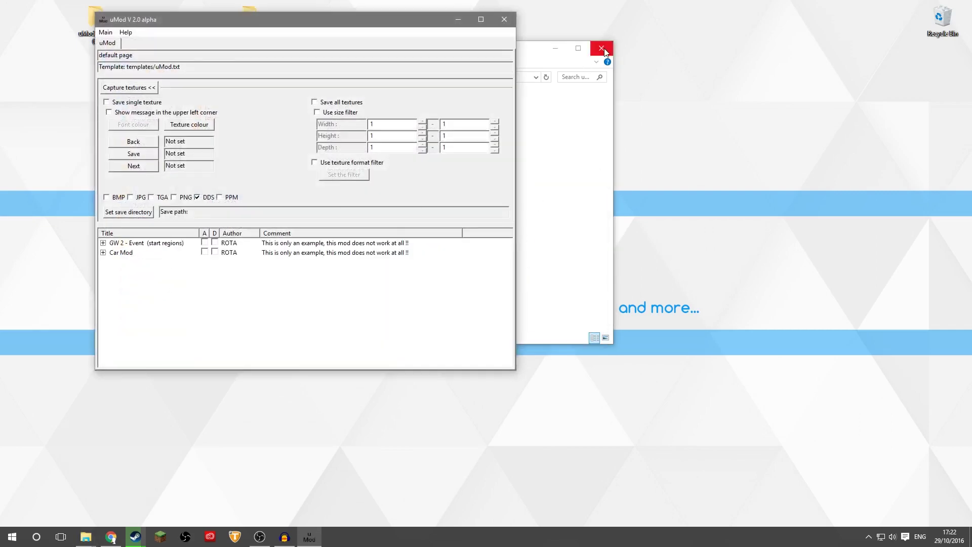
pyautogui.moveTo(335, 26); pyautogui.dragTo(307, 77)
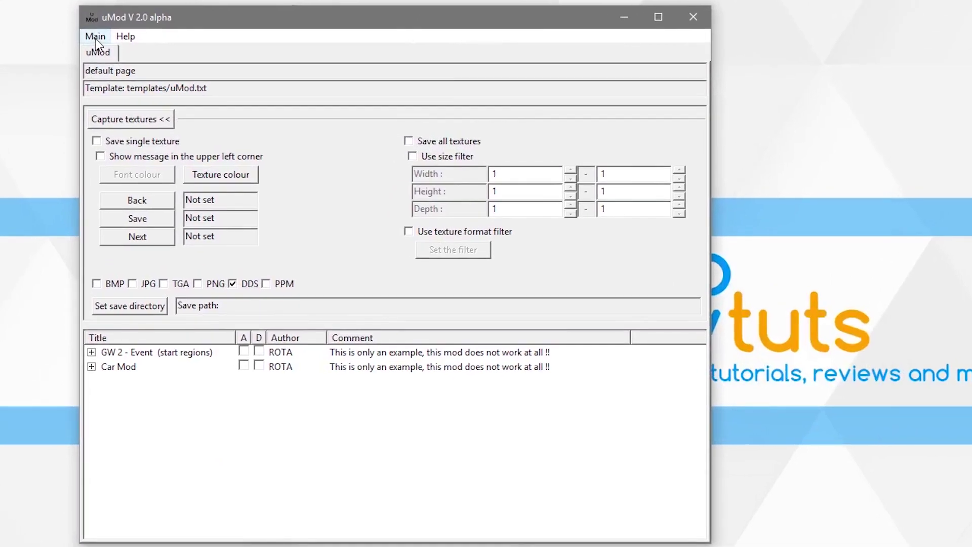
pyautogui.click(95, 37)
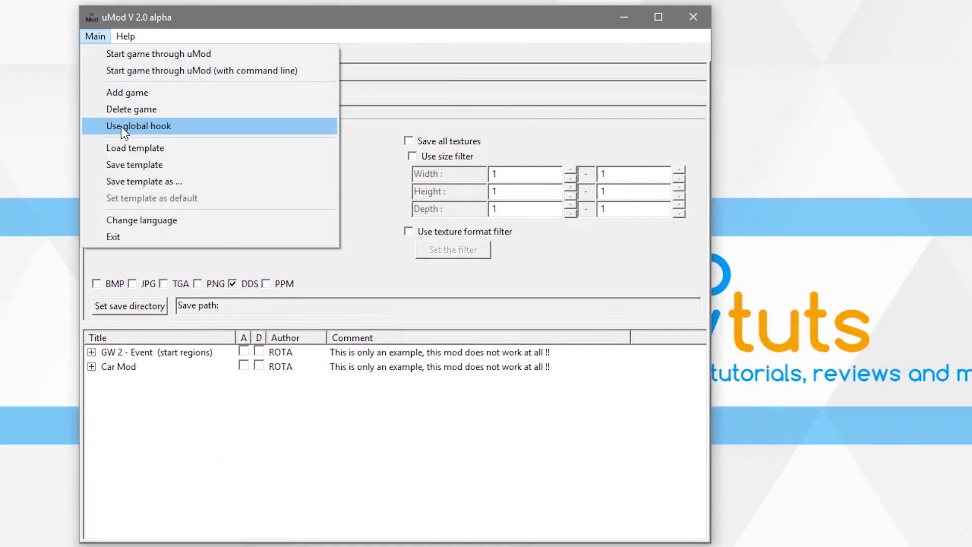
pyautogui.click(121, 126)
# Add RocketLeague.exe as a game and dismiss the already-added error.
pyautogui.click(98, 37)
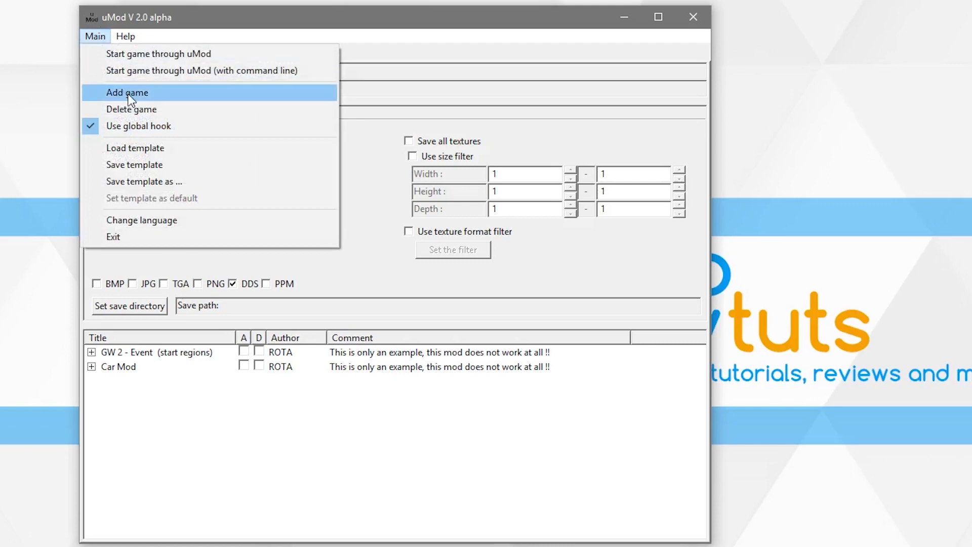
pyautogui.click(129, 94)
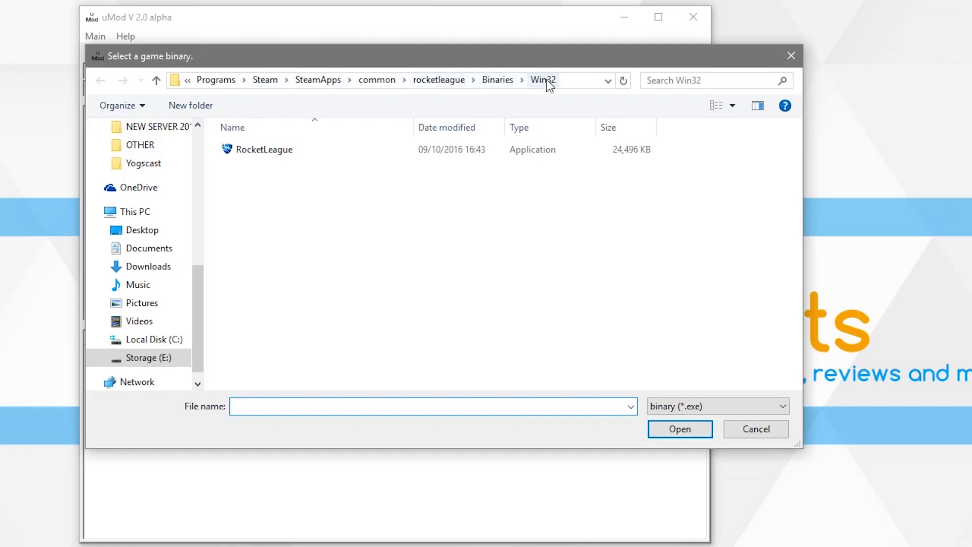
pyautogui.click(250, 151)
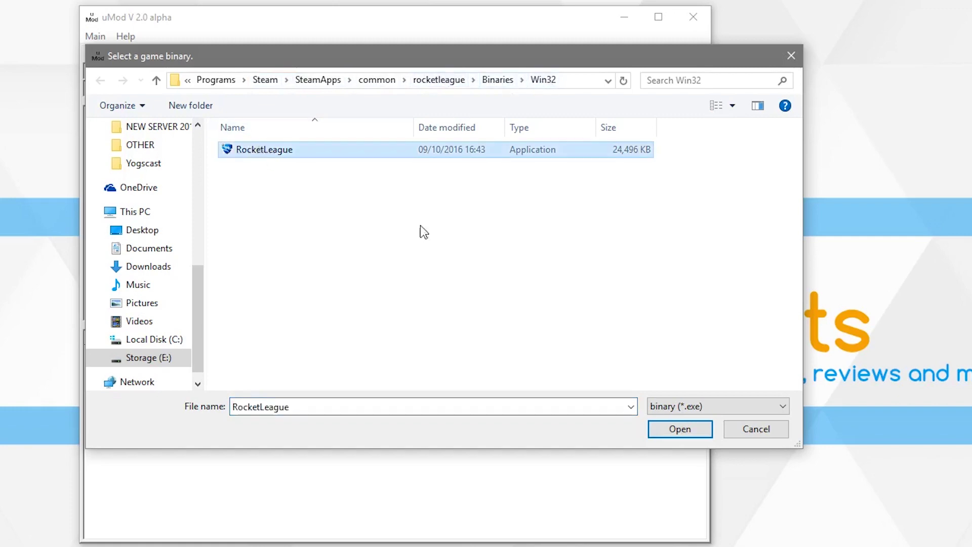
pyautogui.click(679, 430)
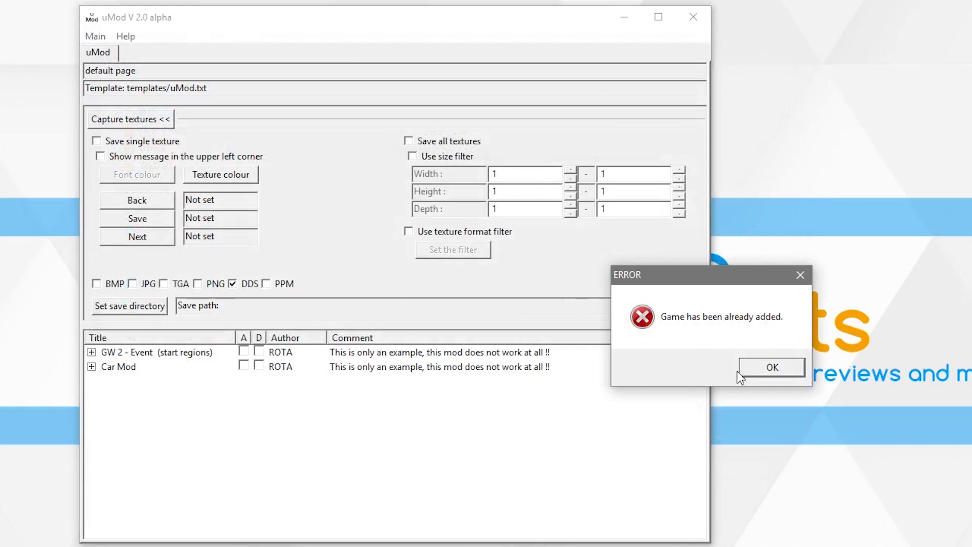
pyautogui.click(773, 369)
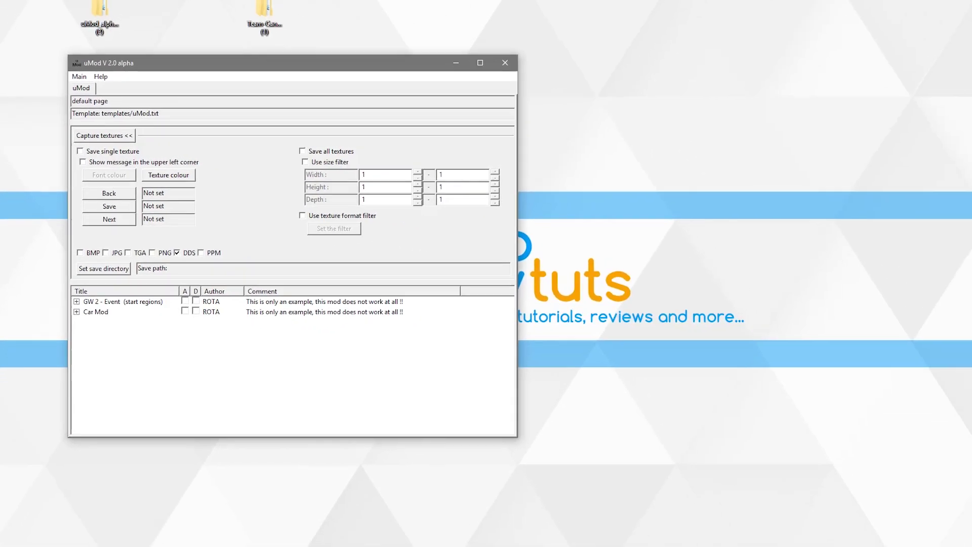
pyautogui.rightClick(135, 537)
# Launch Rocket League from Steam and open Customize Car in the garage.
pyautogui.click(120, 267)
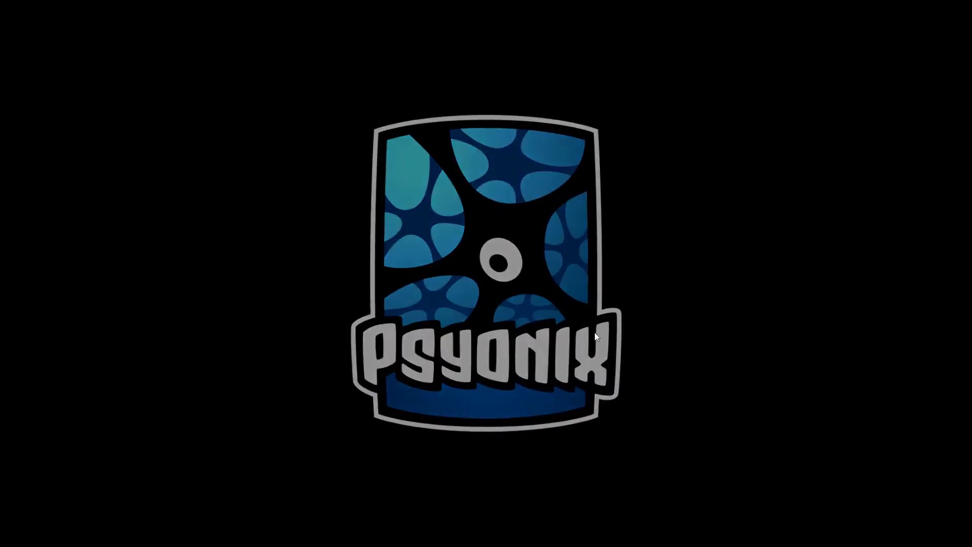
pyautogui.click(422, 290)
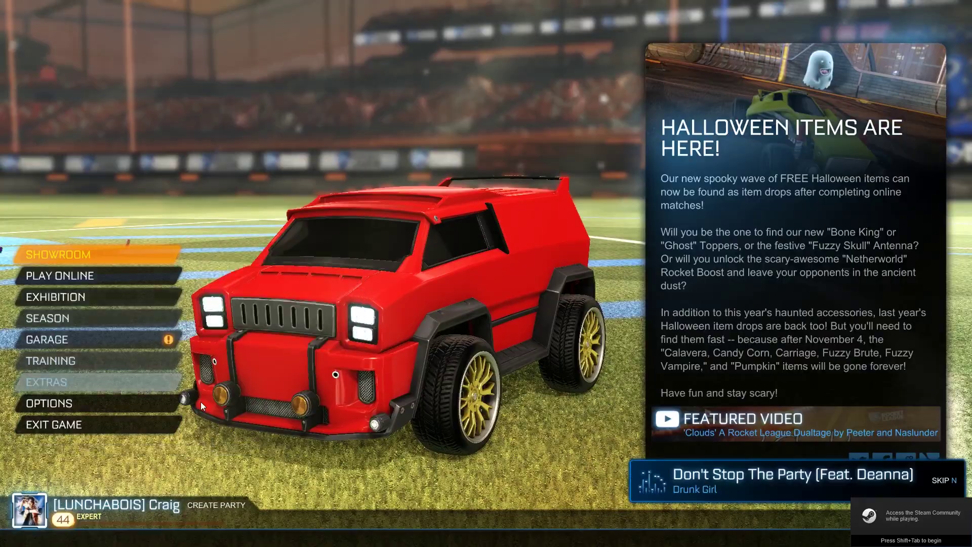
pyautogui.click(105, 341)
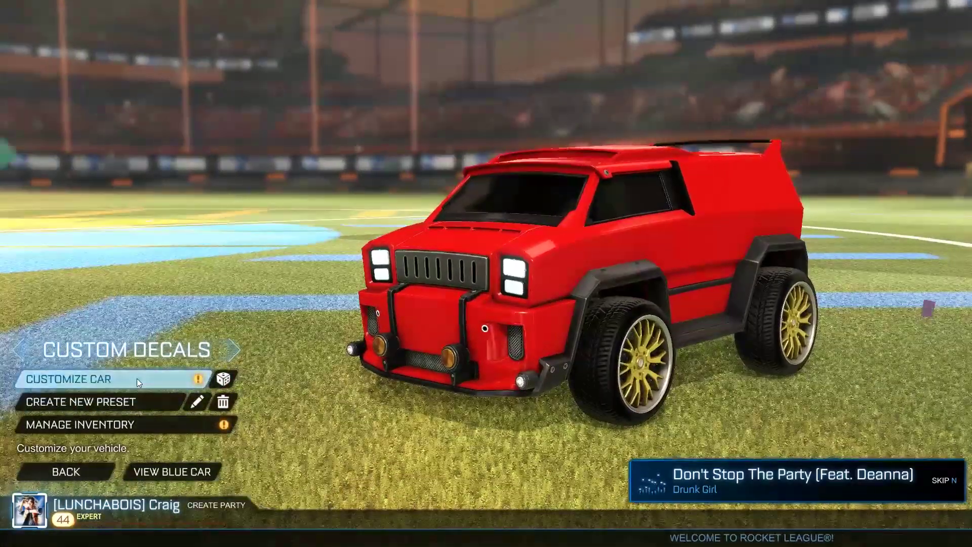
pyautogui.click(137, 379)
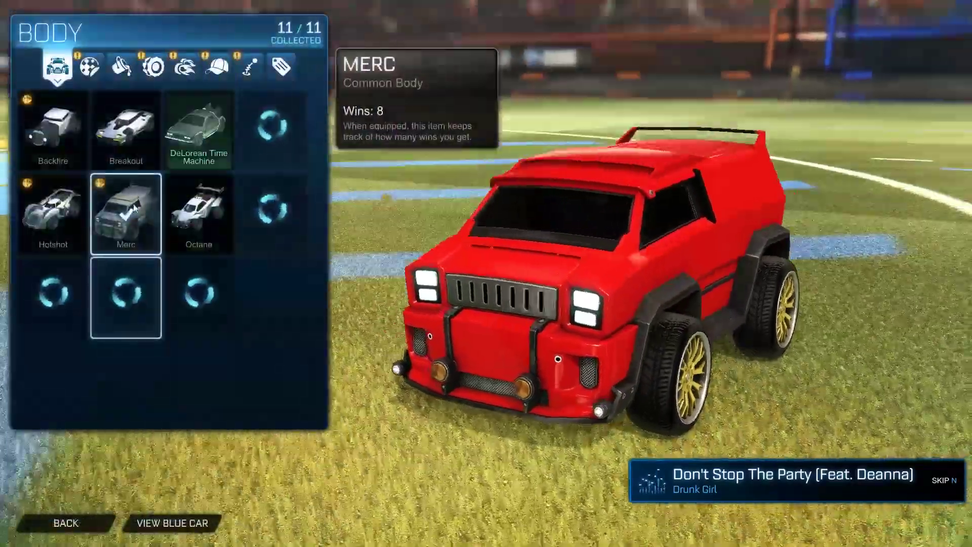
# Equip the Octane body with the Flames decal, then switch back to uMod.
pyautogui.click(183, 225)
pyautogui.click(90, 66)
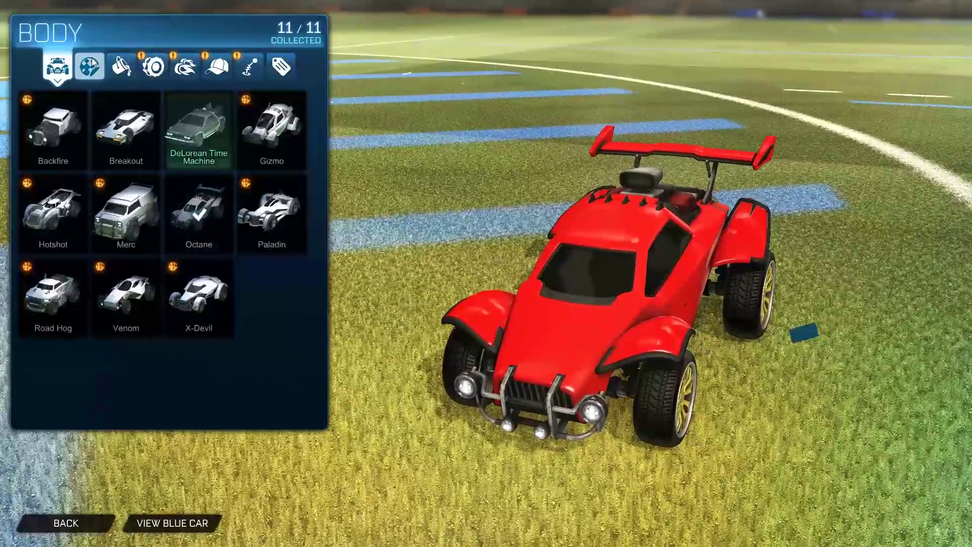
pyautogui.click(136, 137)
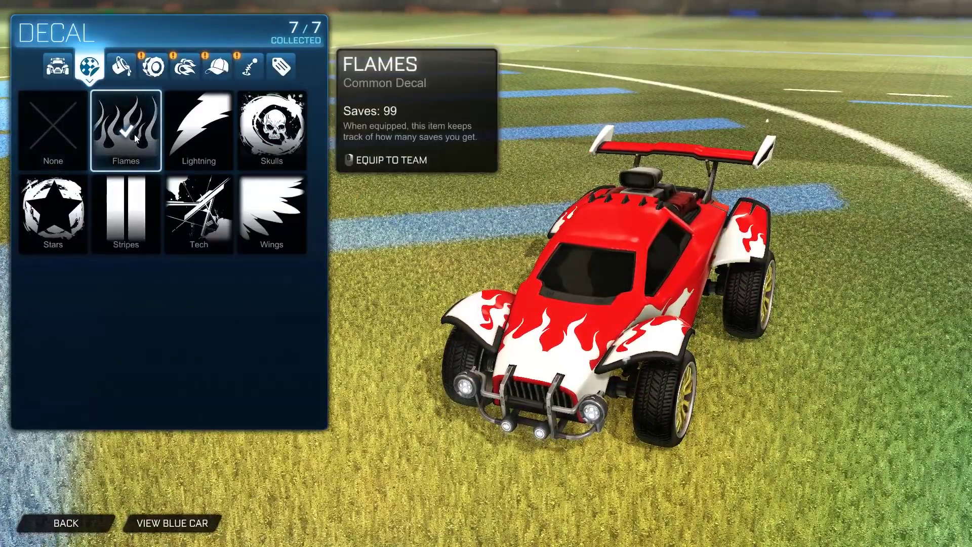
pyautogui.click(84, 521)
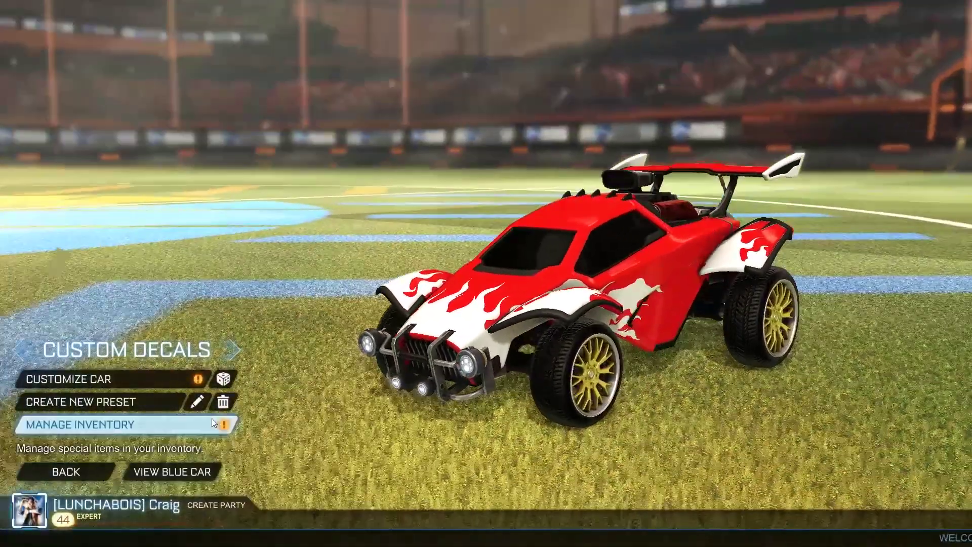
pyautogui.hotkey('alt', 'Tab')
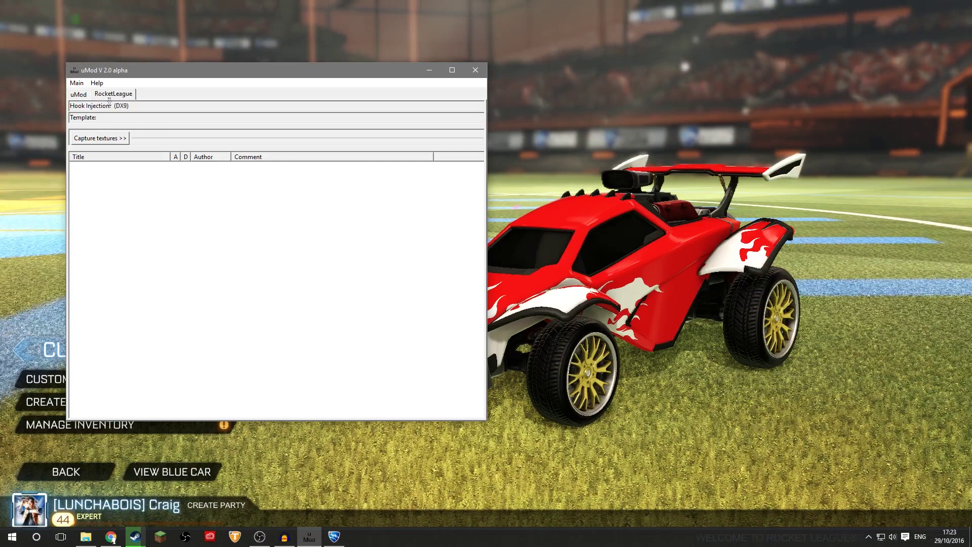
# Browse to Desktop > Team-Canada-Octane-Decal (1) > team_canada > team_canada in File Explorer.
pyautogui.click(87, 538)
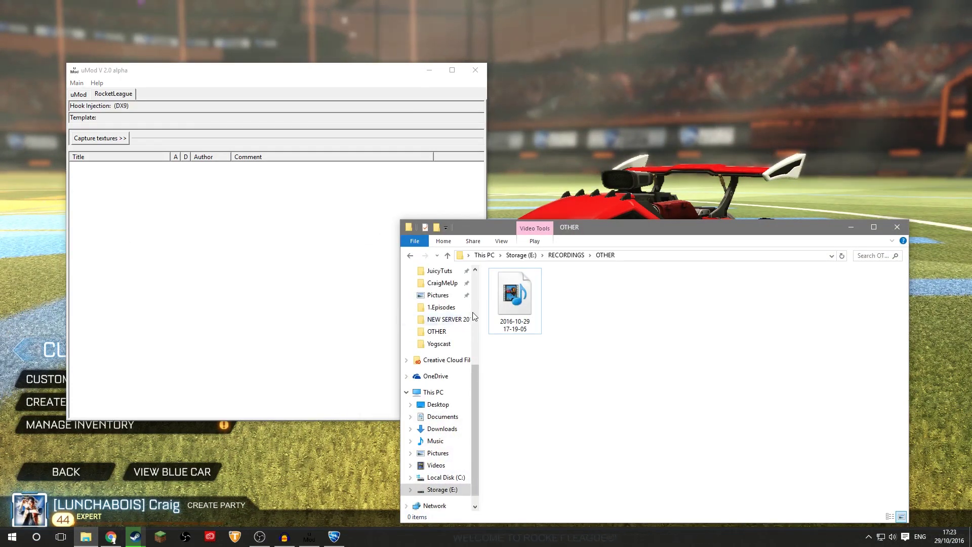
pyautogui.scroll(5, 474, 316)
pyautogui.click(439, 287)
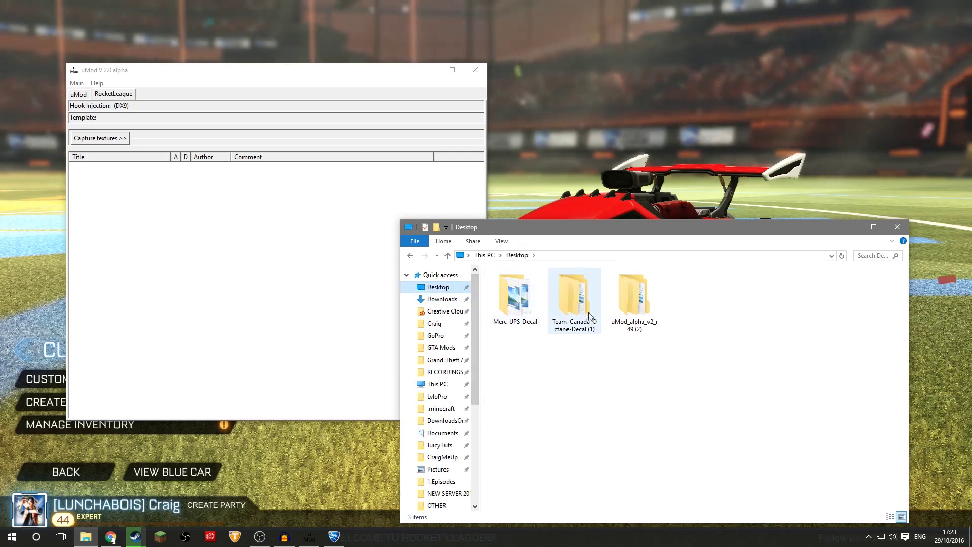
pyautogui.doubleClick(577, 290)
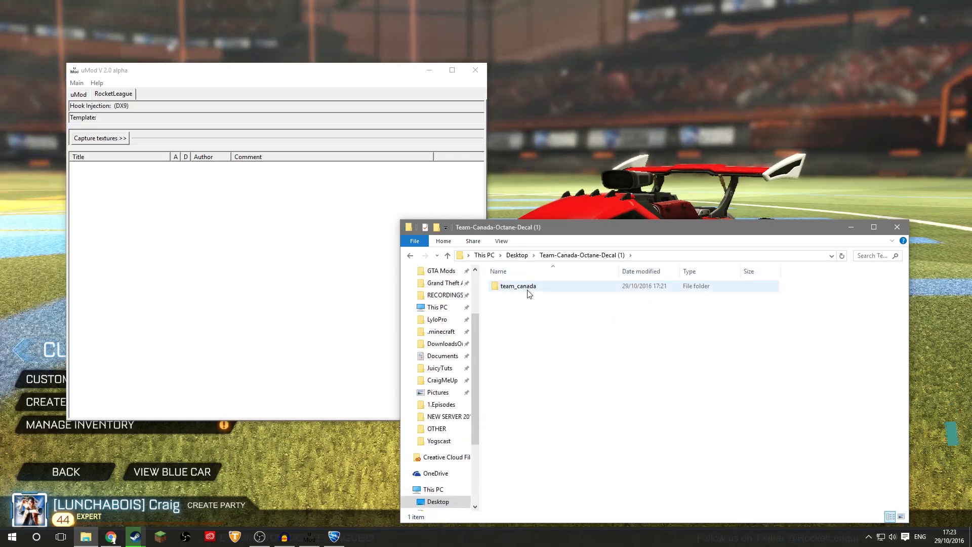
pyautogui.doubleClick(528, 289)
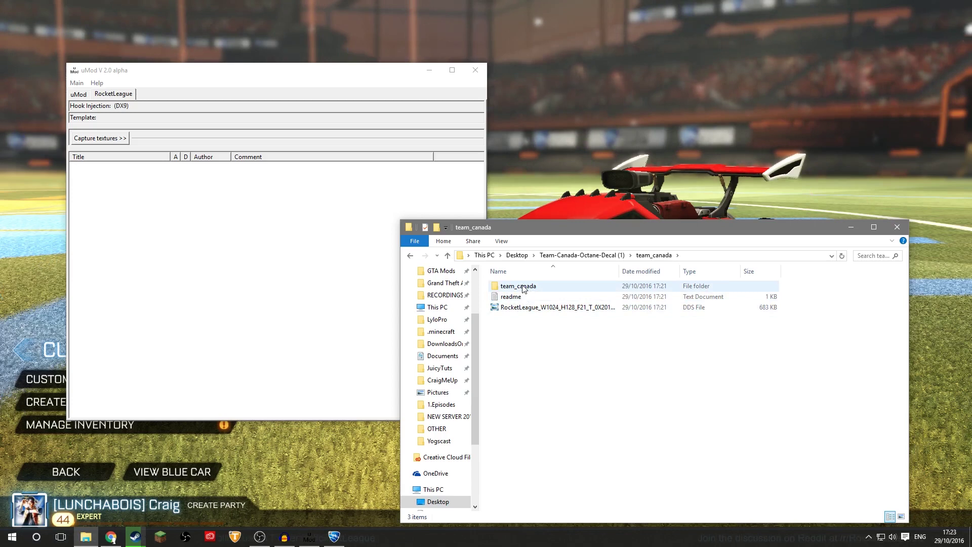
pyautogui.doubleClick(524, 289)
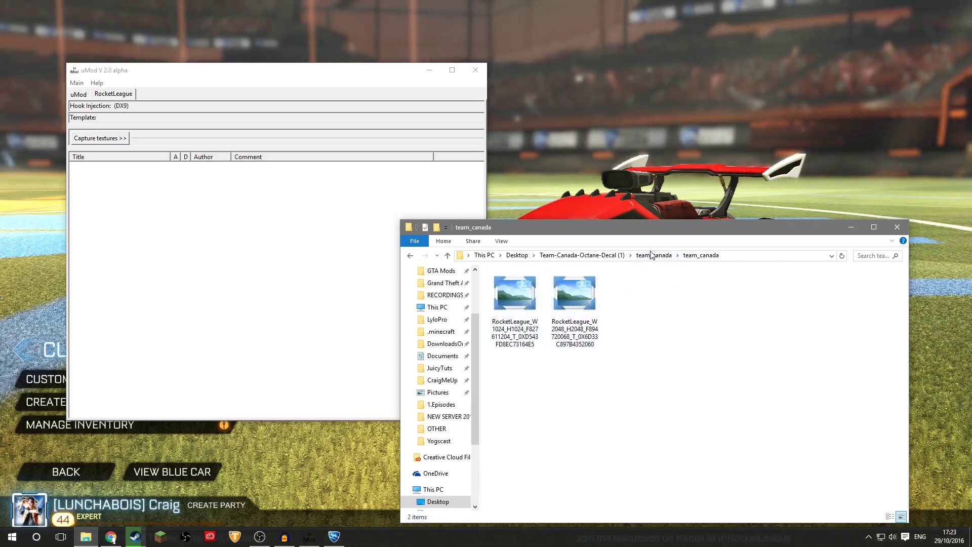
# Read the readme, then drag both team_canada texture files into the uMod window.
pyautogui.click(653, 255)
pyautogui.doubleClick(543, 299)
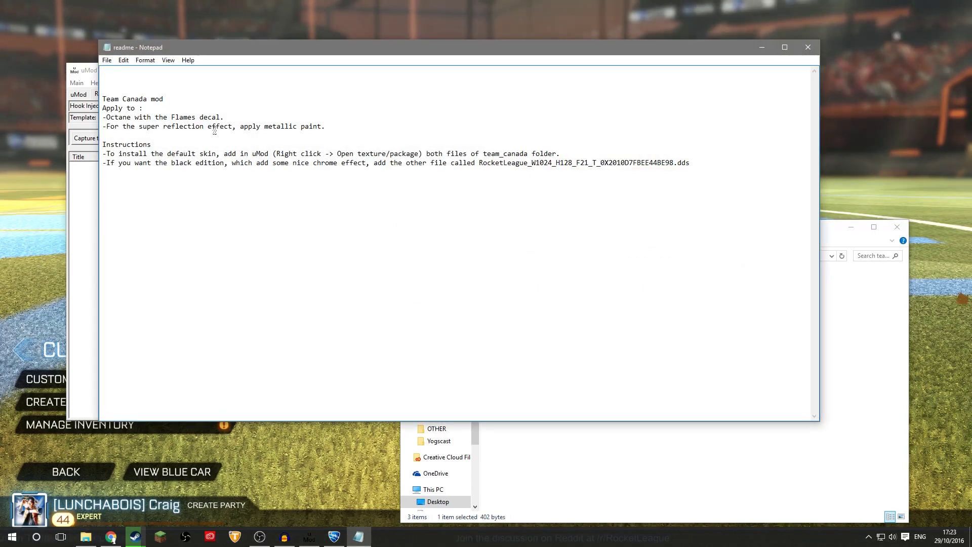
pyautogui.click(809, 48)
pyautogui.doubleClick(533, 288)
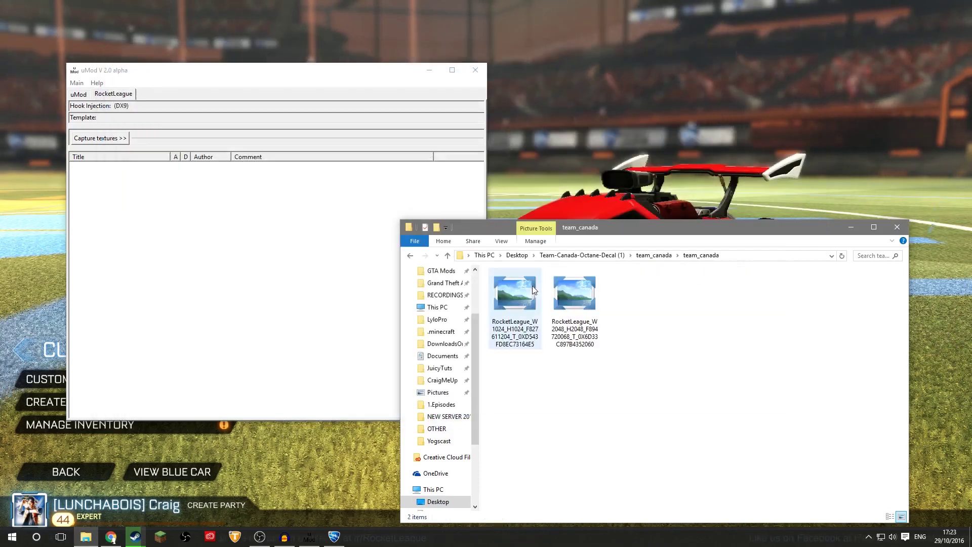
pyautogui.moveTo(514, 300); pyautogui.dragTo(249, 244)
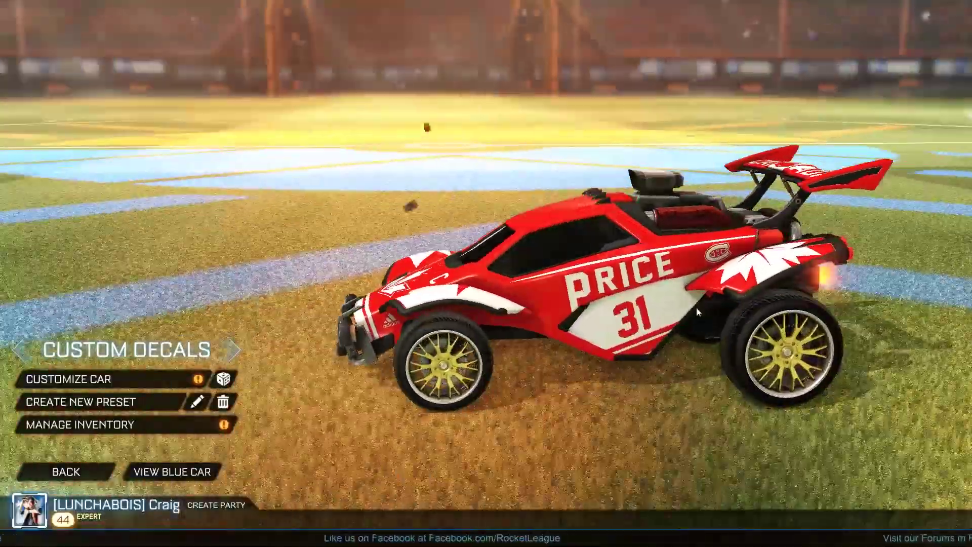
# Inspect the new decal, then set Video Texture Detail to Quality.
pyautogui.moveTo(697, 307); pyautogui.dragTo(757, 274)
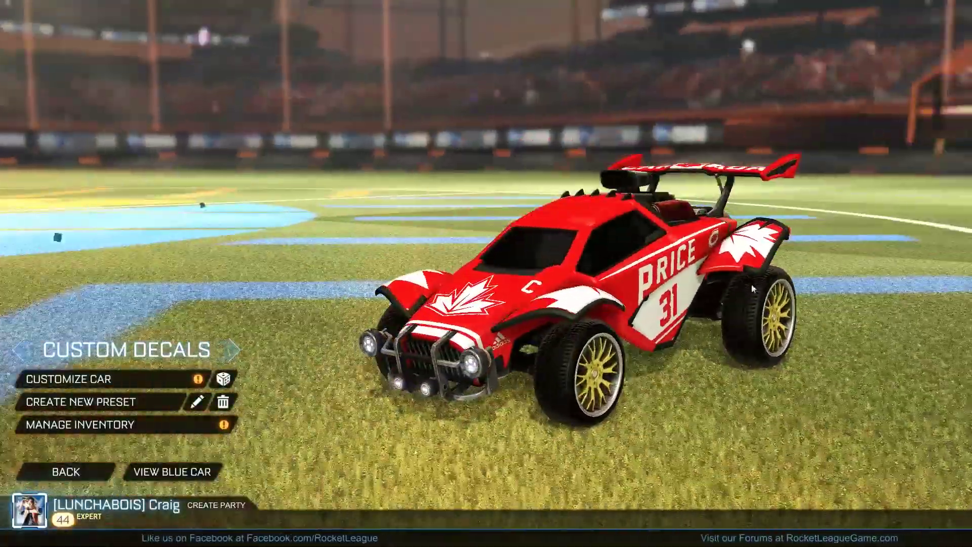
pyautogui.click(92, 475)
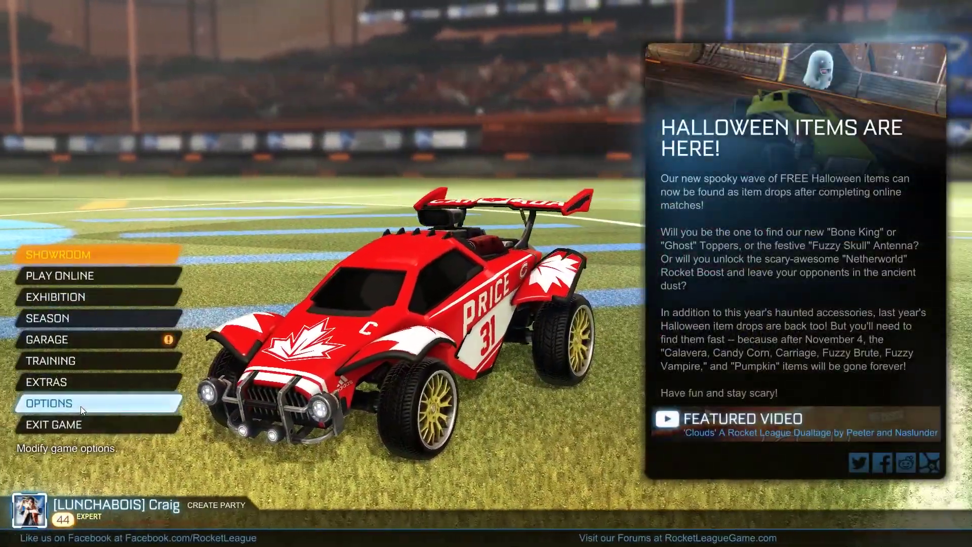
pyautogui.click(81, 405)
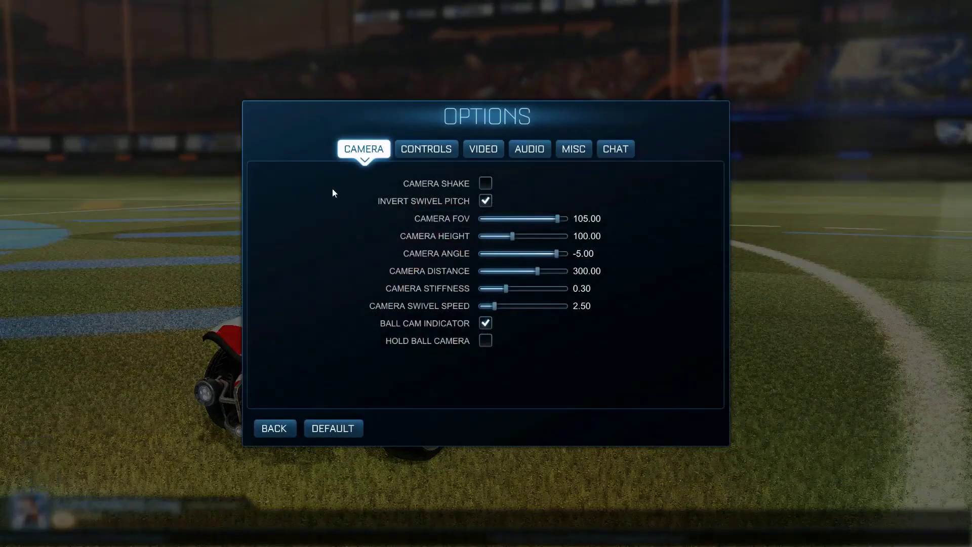
pyautogui.click(484, 151)
pyautogui.click(618, 198)
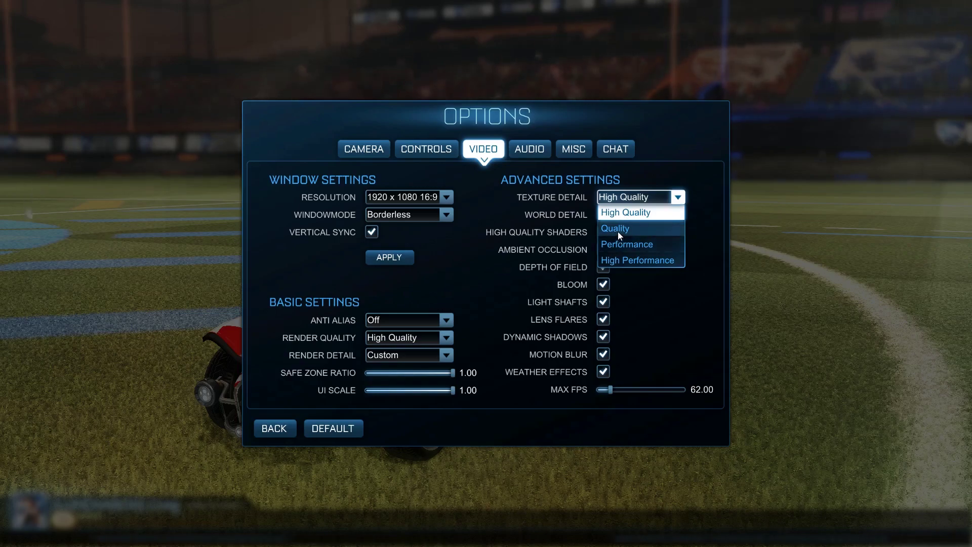
pyautogui.click(618, 232)
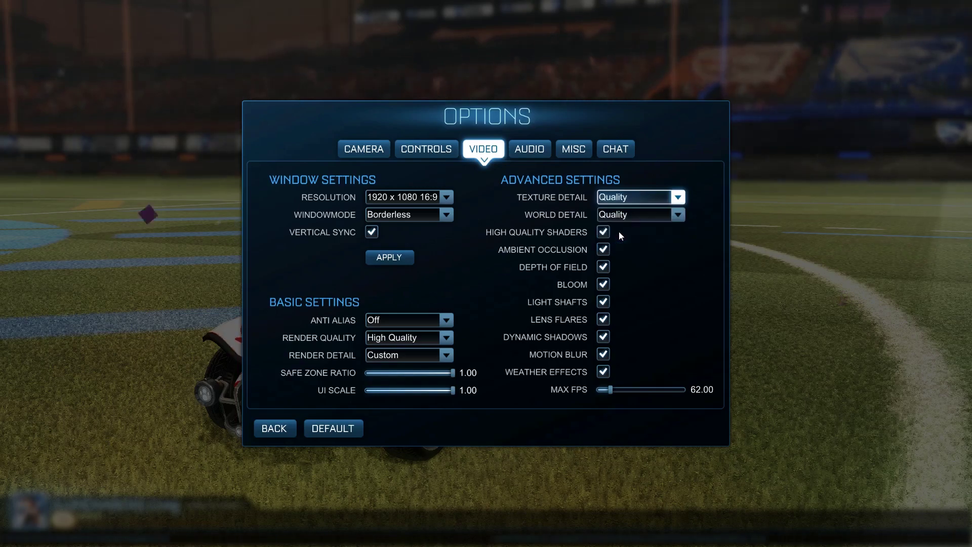
pyautogui.press('Escape')
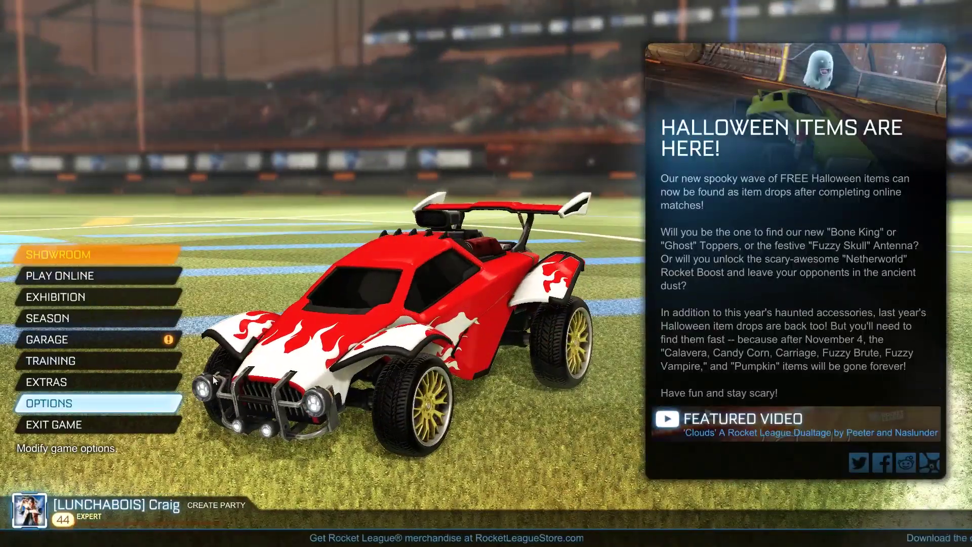
# Change Texture Detail to High Quality, view the car from the front, and enter the garage.
pyautogui.click(101, 403)
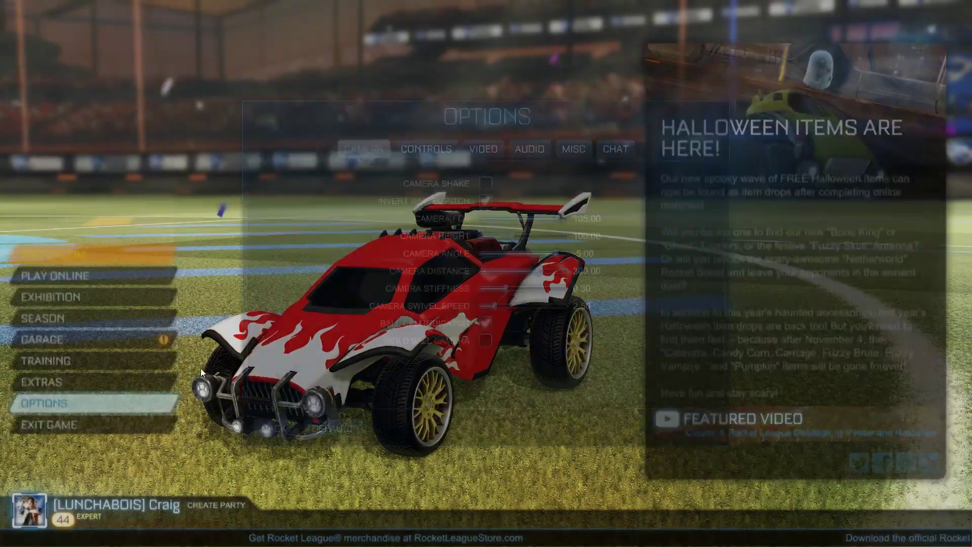
pyautogui.click(494, 155)
pyautogui.click(627, 201)
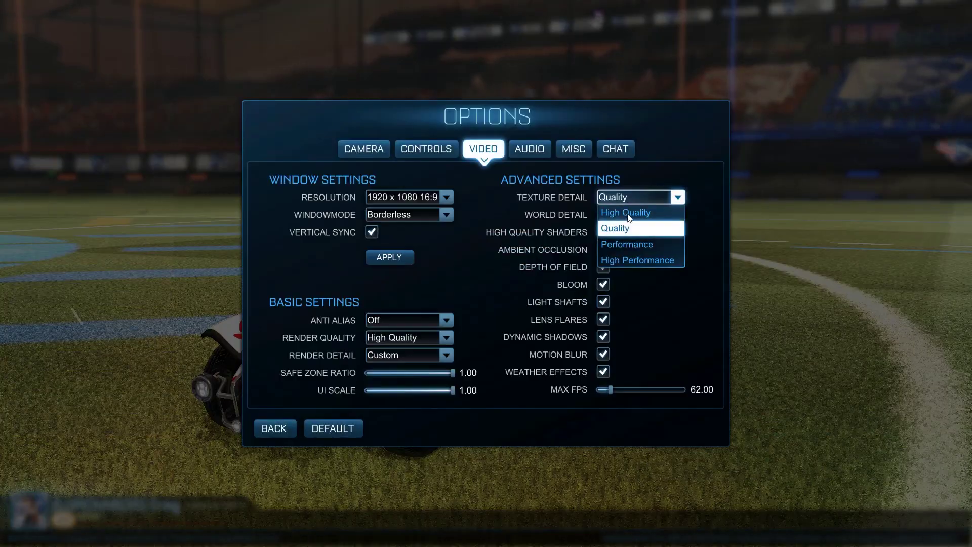
pyautogui.click(626, 211)
pyautogui.press('Escape')
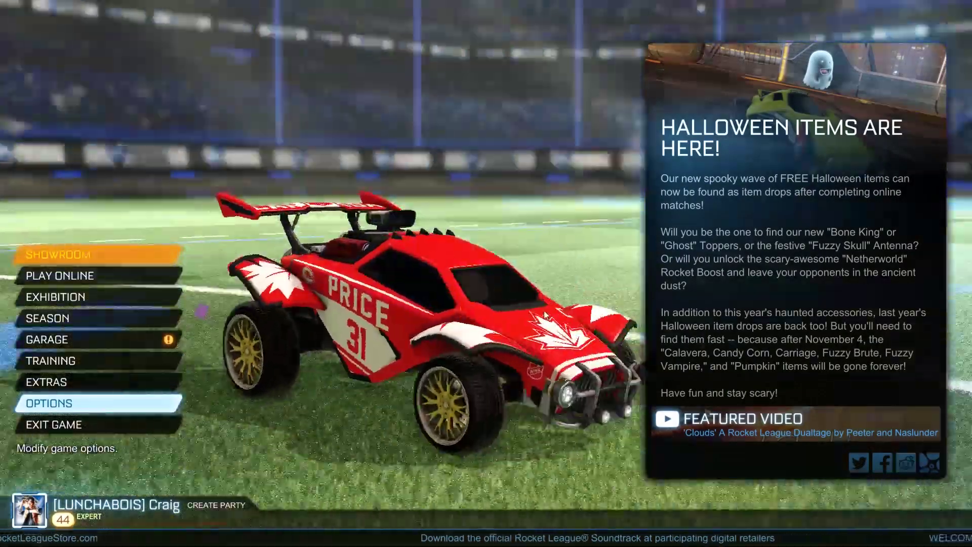
pyautogui.moveTo(545, 315); pyautogui.dragTo(358, 306)
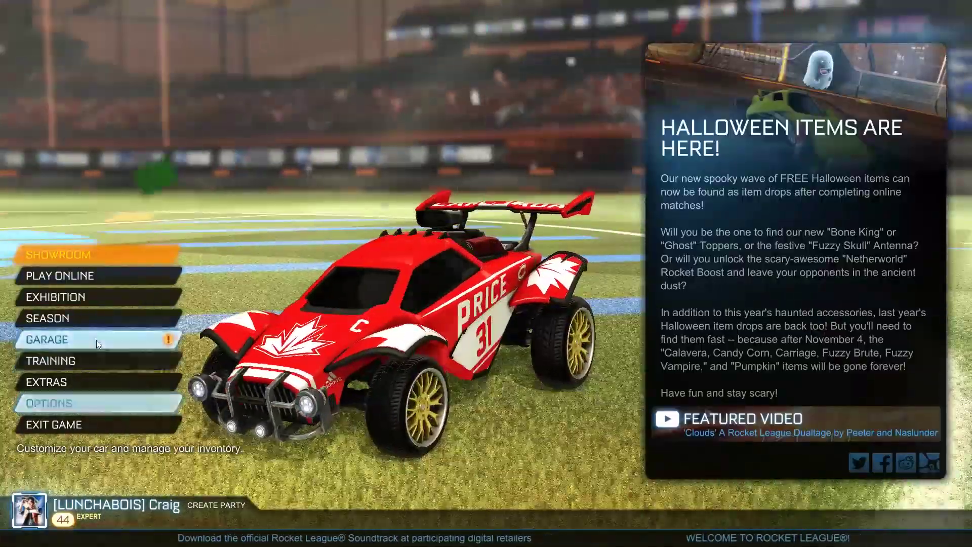
pyautogui.click(96, 339)
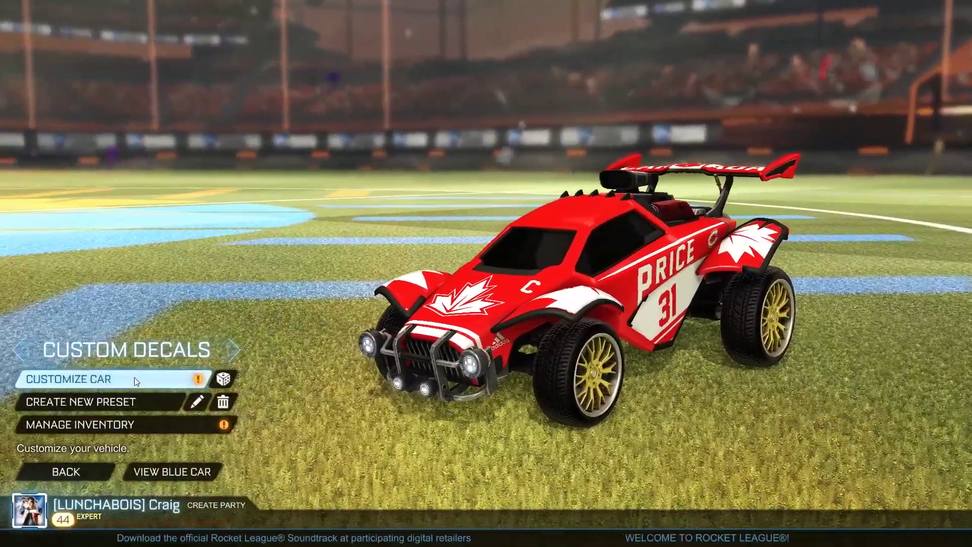
# In Customize Car > Paint, set Orange Team Primary to yellow and Accent to red, then exit to the main menu.
pyautogui.click(135, 375)
pyautogui.press('e')
pyautogui.press('e')
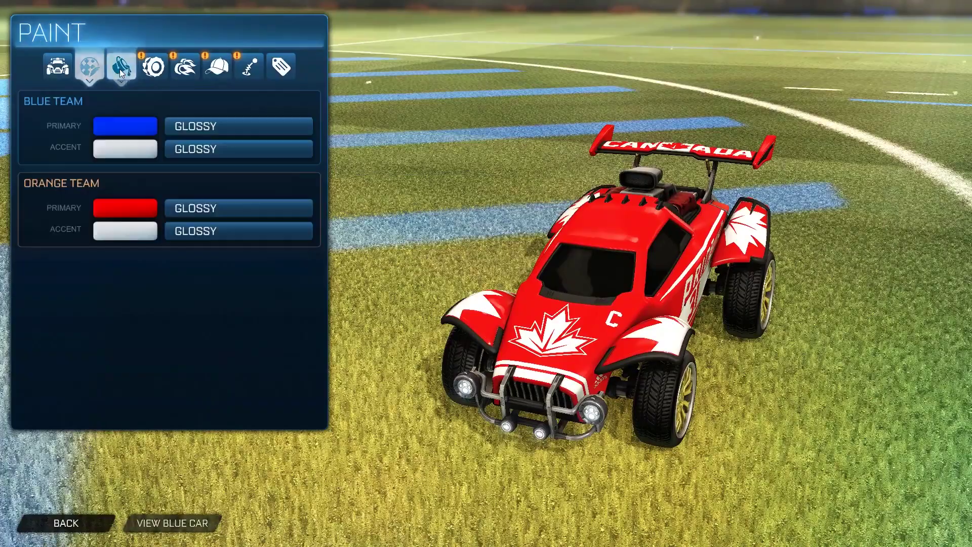
pyautogui.click(135, 130)
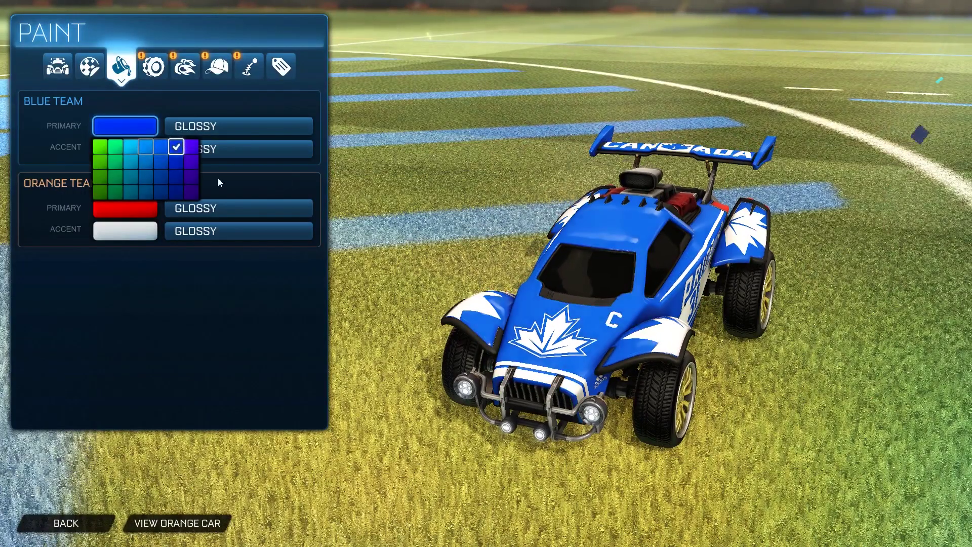
pyautogui.click(218, 179)
pyautogui.click(108, 212)
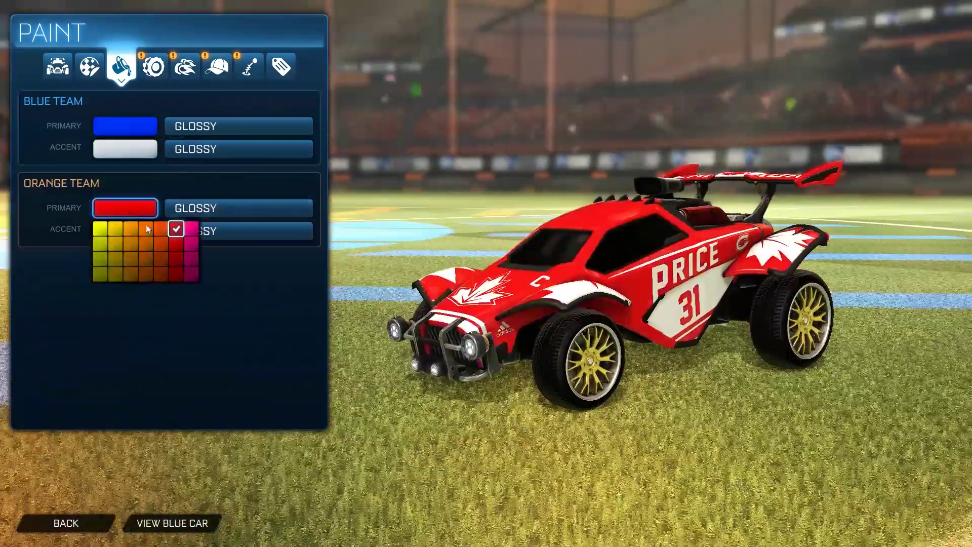
pyautogui.click(174, 225)
pyautogui.click(114, 213)
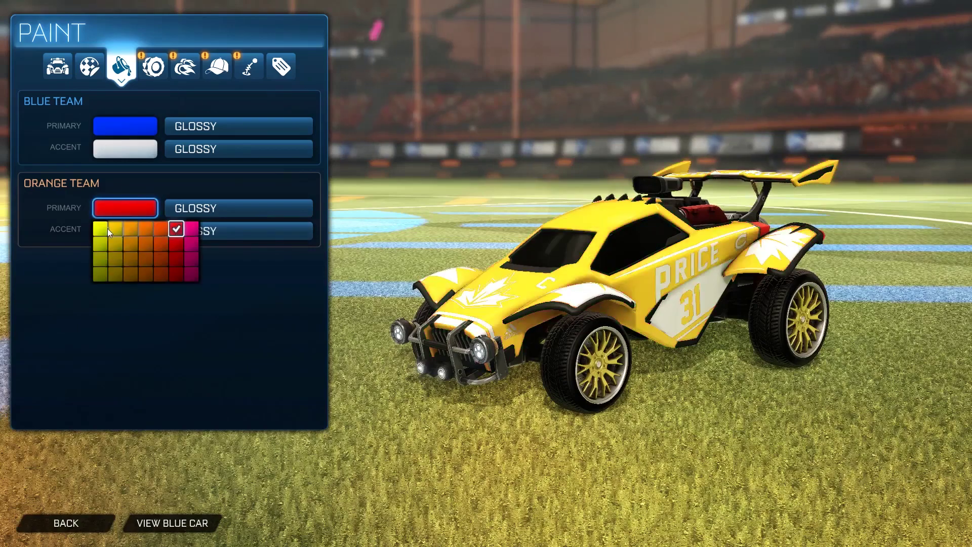
pyautogui.click(117, 231)
pyautogui.click(121, 232)
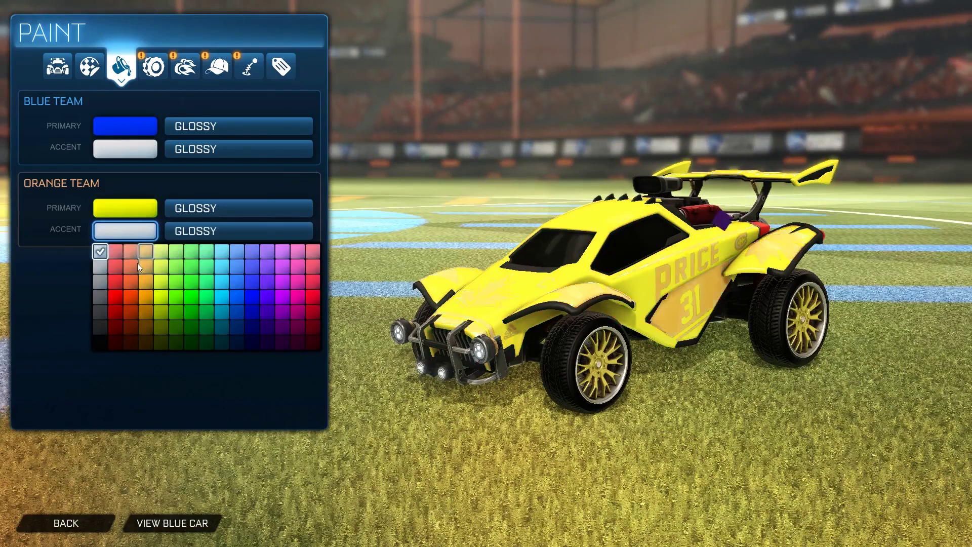
pyautogui.click(113, 281)
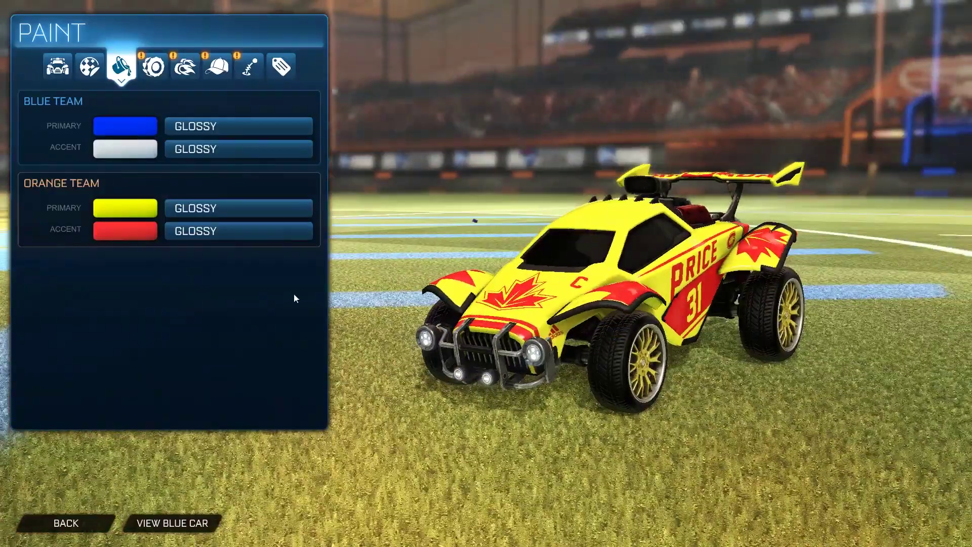
pyautogui.click(78, 527)
pyautogui.click(96, 476)
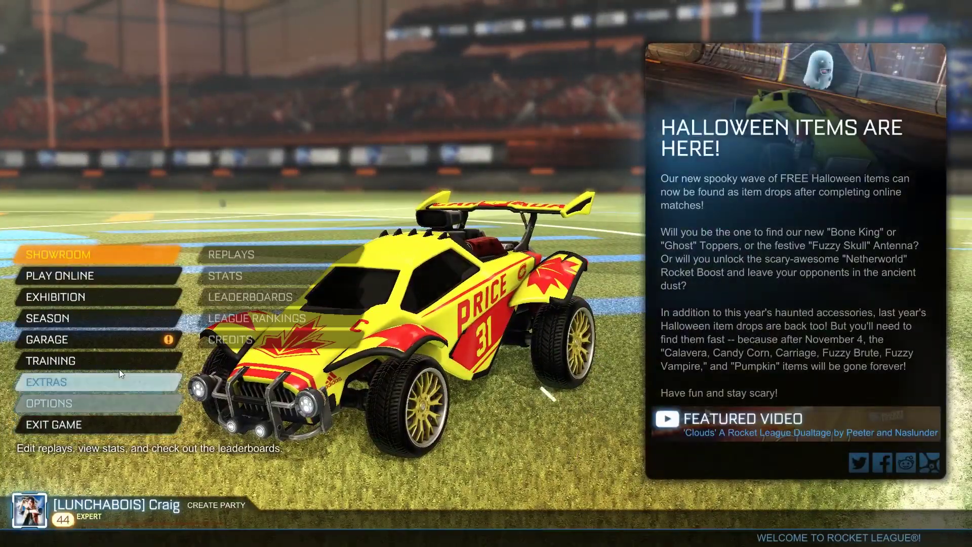
# In the garage, fit the car with the Merc body and Dots decal, then back out to the main menu.
pyautogui.click(98, 340)
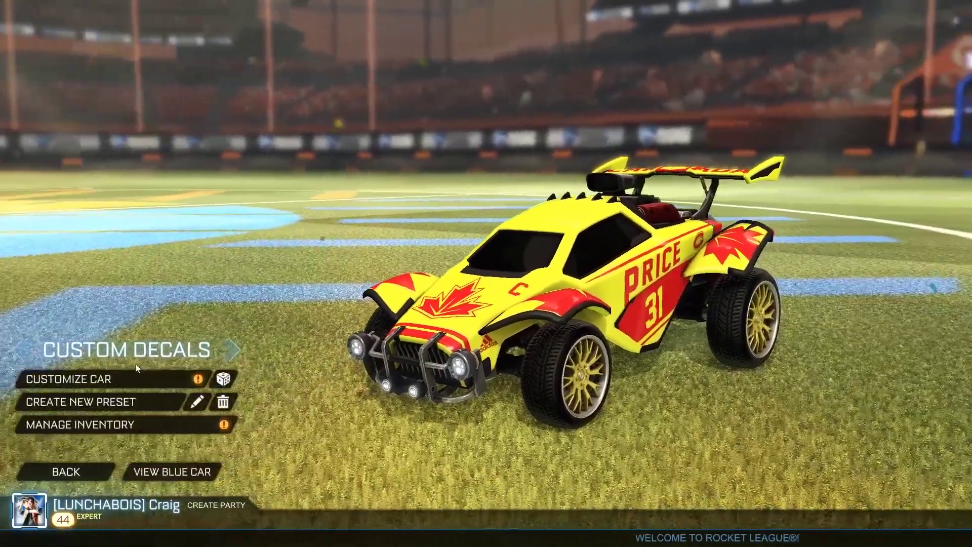
pyautogui.click(134, 379)
pyautogui.click(136, 207)
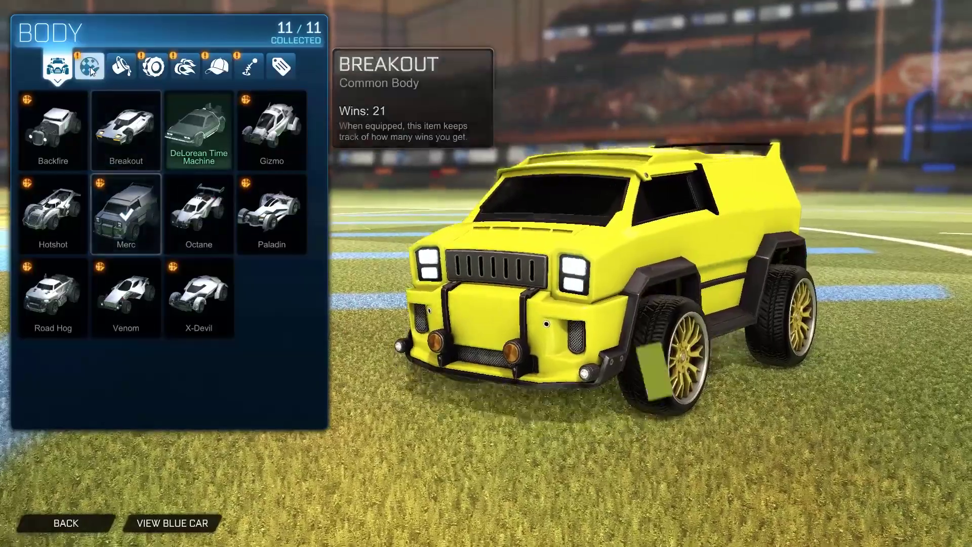
pyautogui.click(89, 65)
pyautogui.click(127, 130)
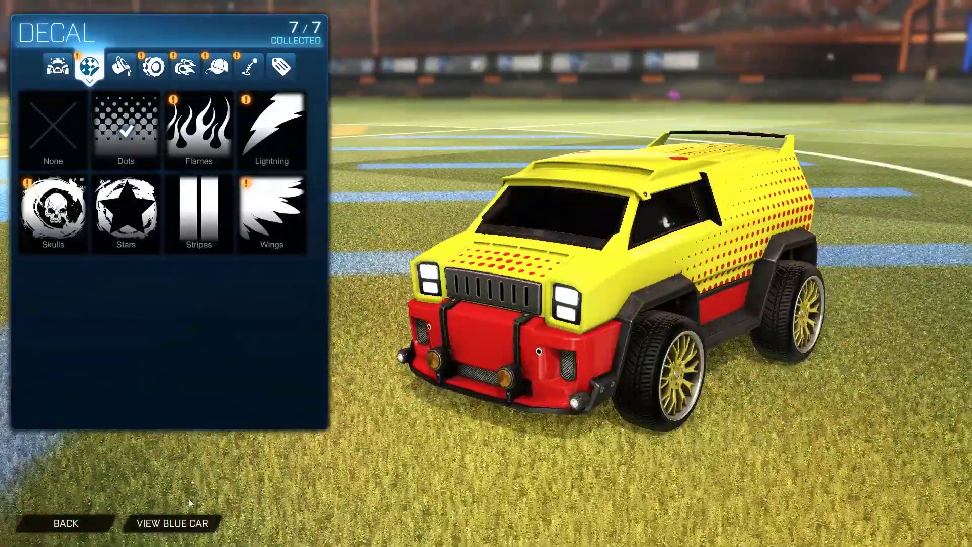
pyautogui.click(99, 522)
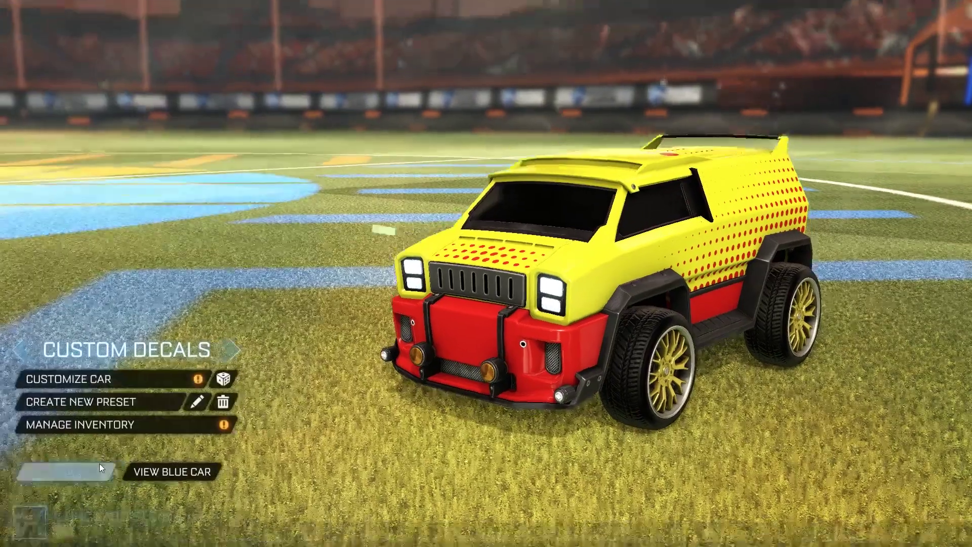
pyautogui.click(99, 463)
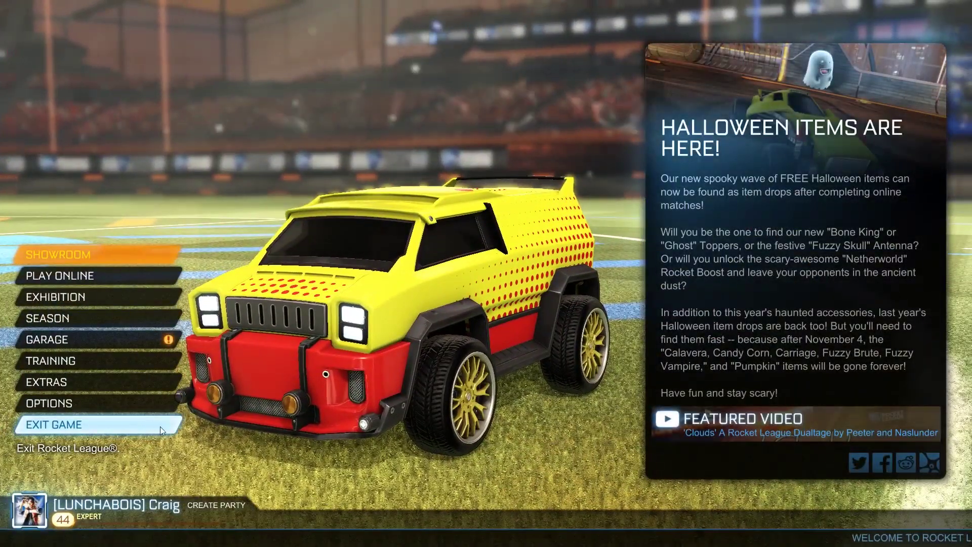
pyautogui.hotkey('alt', 'Tab')
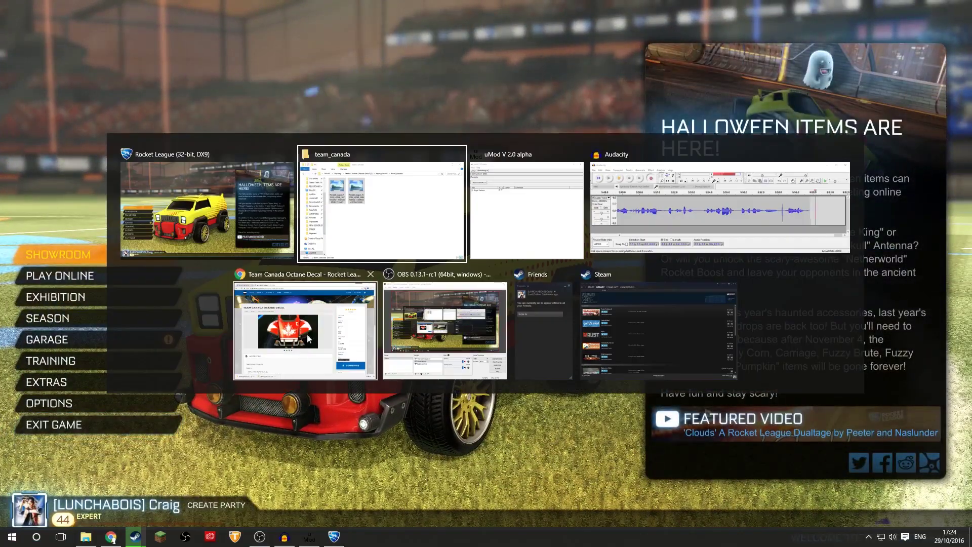
# Open Desktop's Merc-UPS-Decal folder and drag all nine images into uMod, then return to the game.
pyautogui.click(421, 193)
pyautogui.click(523, 257)
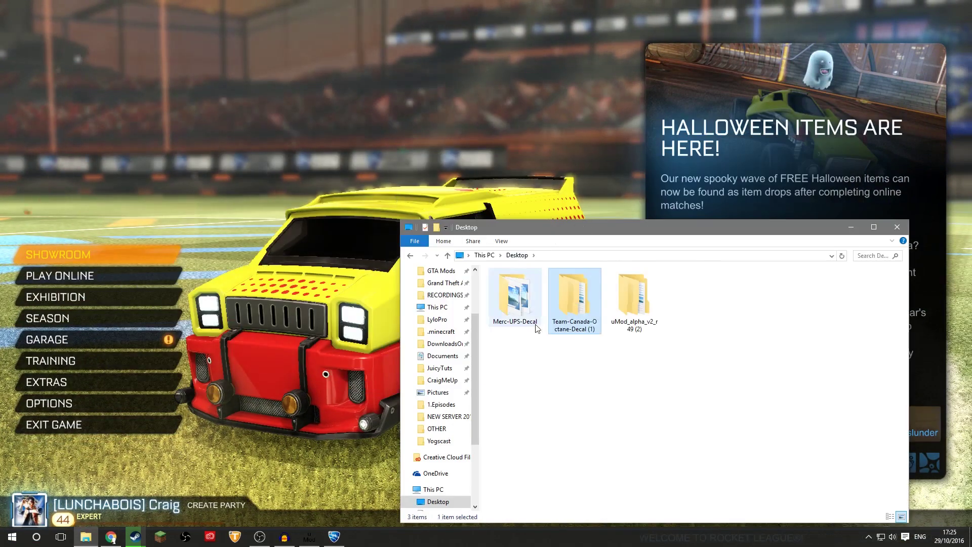
pyautogui.doubleClick(516, 304)
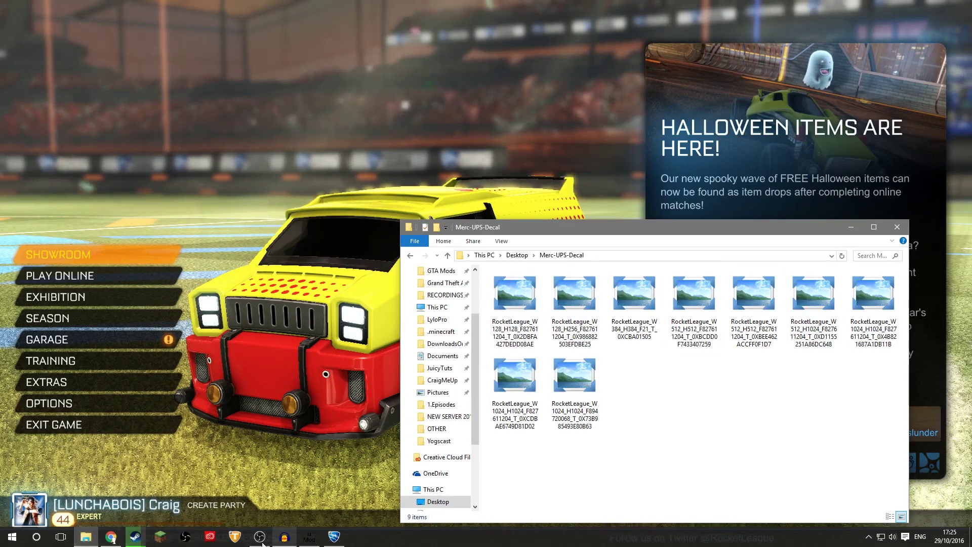
pyautogui.click(309, 538)
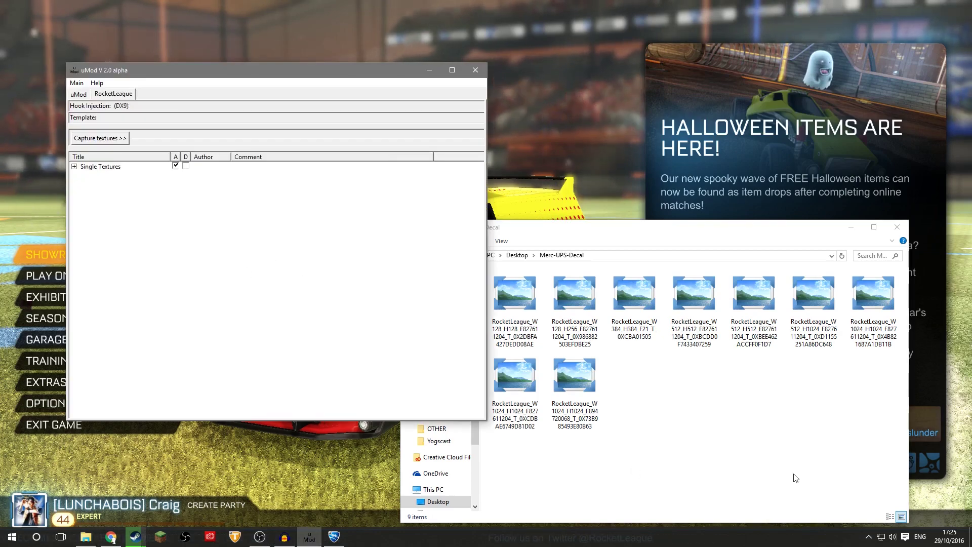
pyautogui.moveTo(885, 457); pyautogui.dragTo(276, 262)
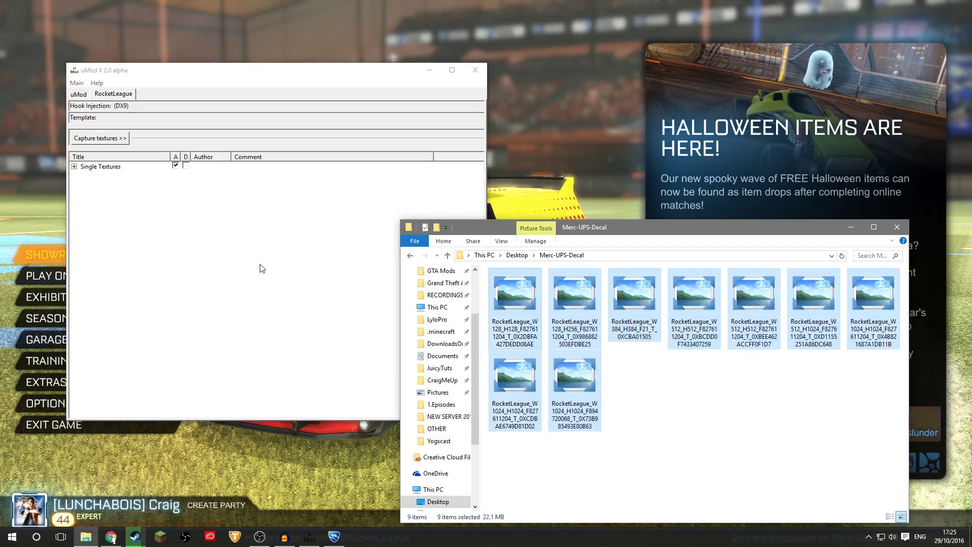
pyautogui.click(579, 190)
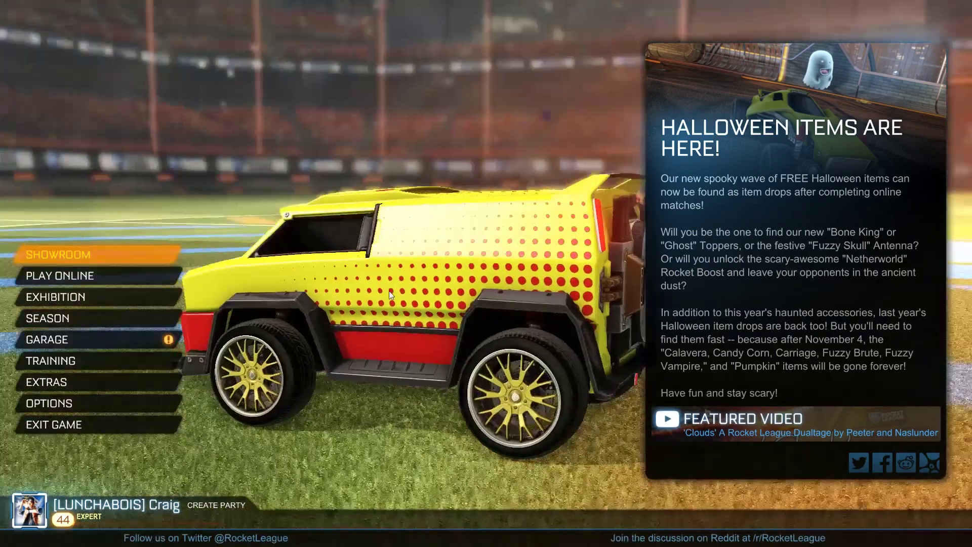
# Set the Video option Texture Detail to Quality to reload textures.
pyautogui.click(132, 403)
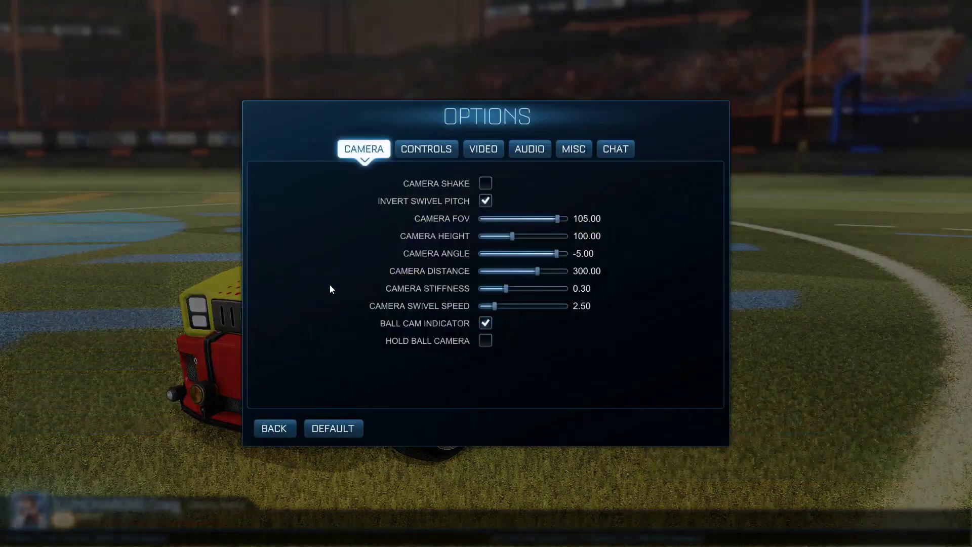
pyautogui.click(479, 152)
pyautogui.click(615, 197)
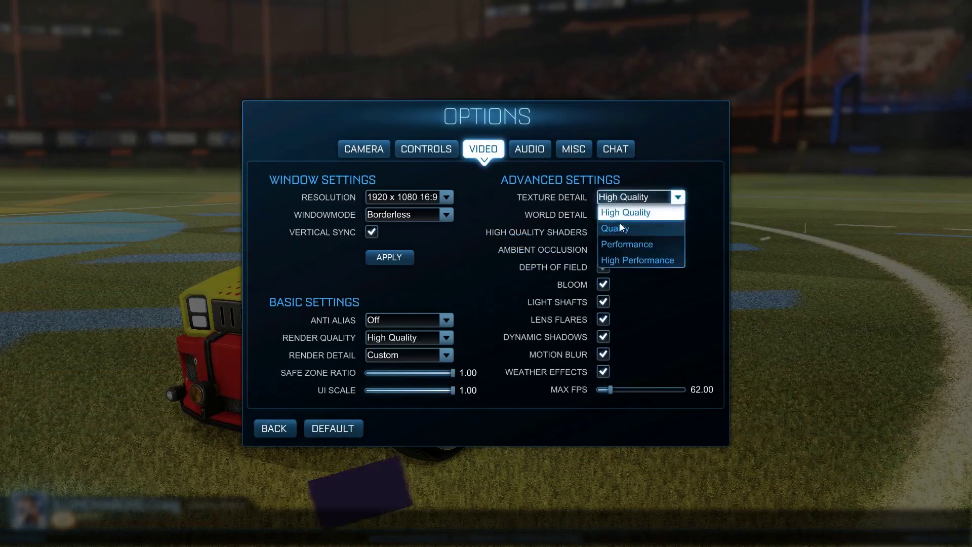
pyautogui.click(620, 227)
pyautogui.press('Escape')
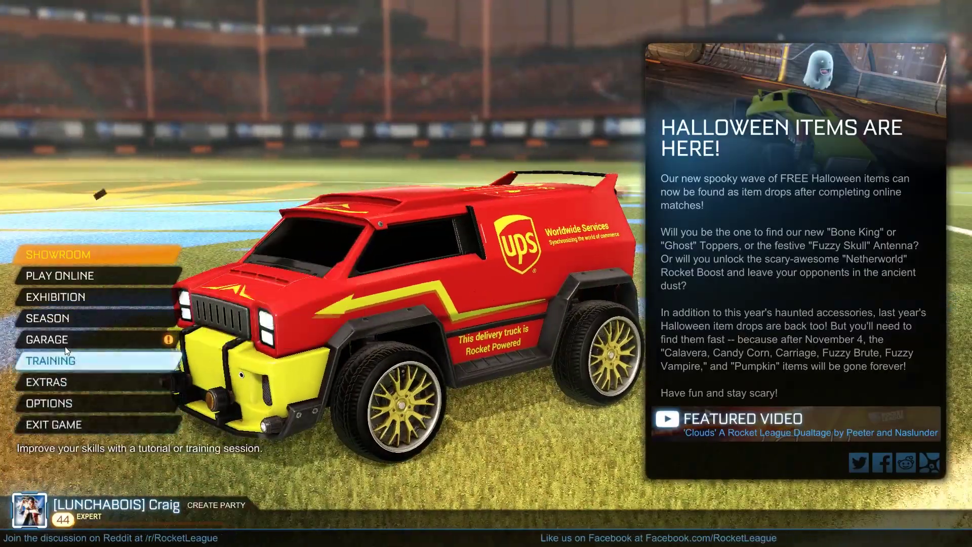
# Paint the Merc's Orange Team Accent colour brown in the garage.
pyautogui.click(134, 338)
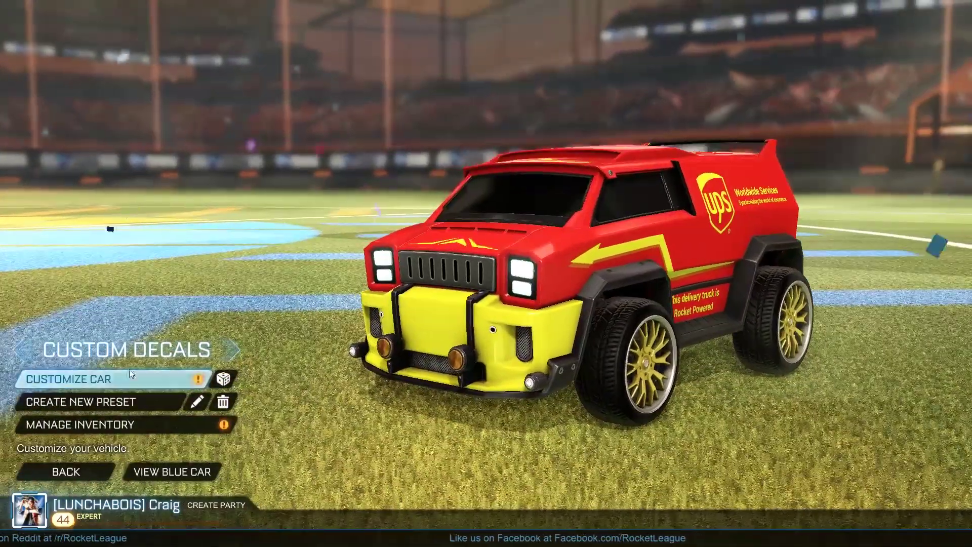
pyautogui.click(130, 373)
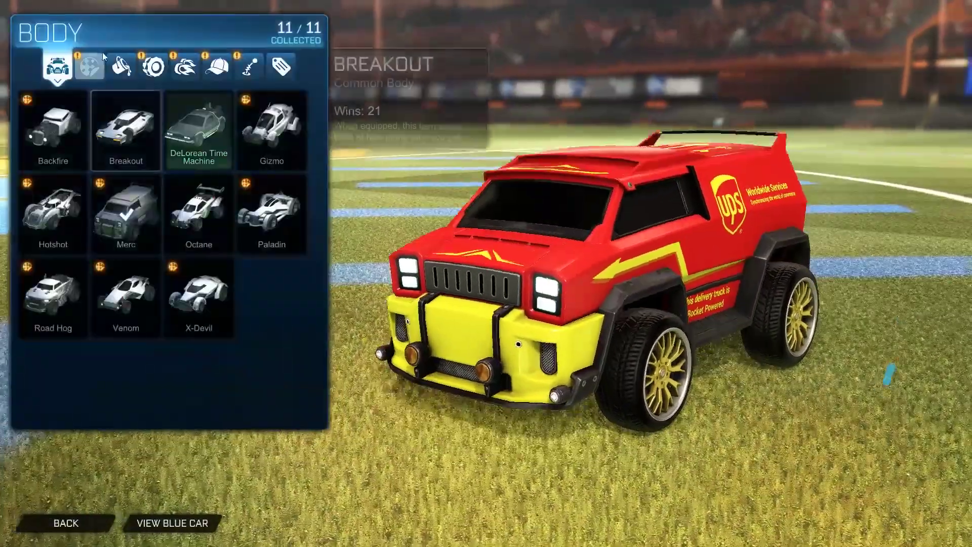
pyautogui.click(89, 66)
pyautogui.click(116, 74)
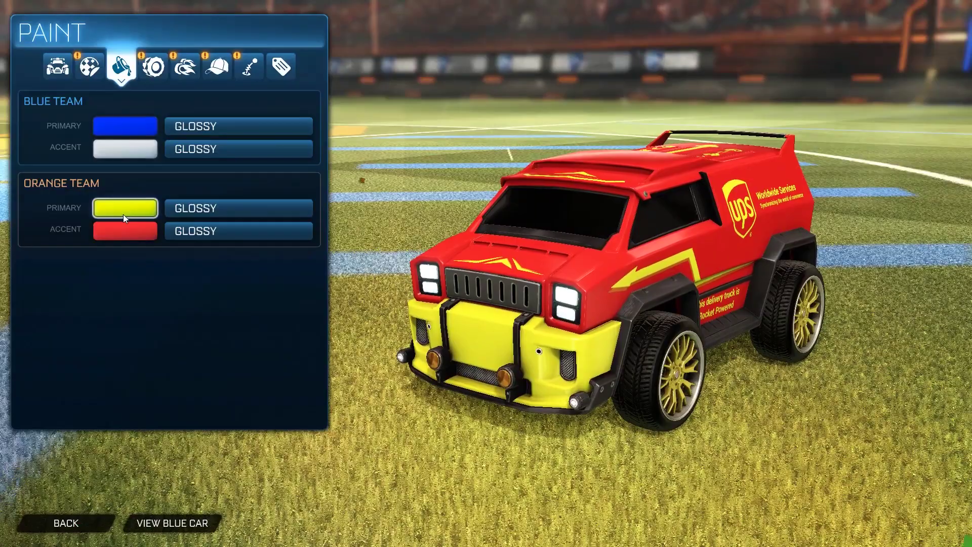
pyautogui.click(123, 214)
pyautogui.click(115, 205)
pyautogui.click(121, 231)
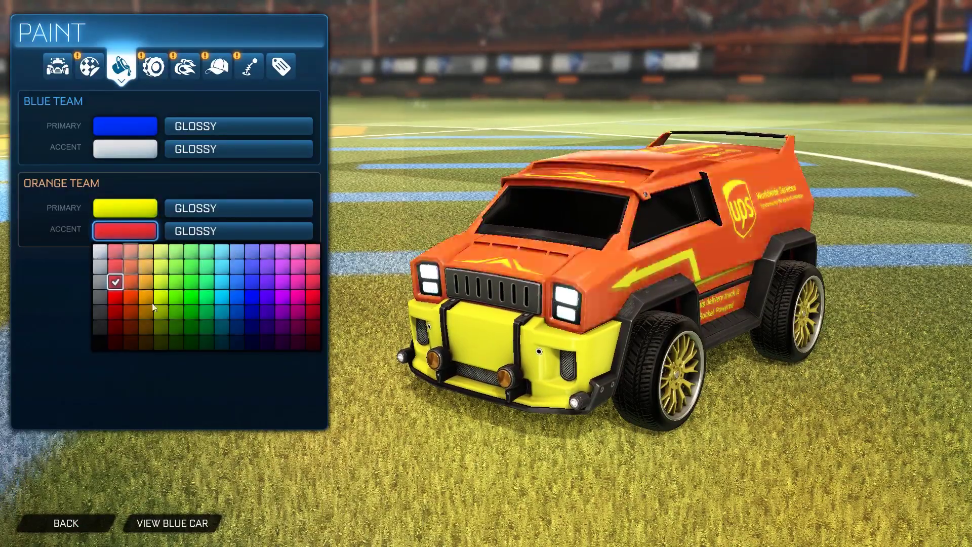
pyautogui.click(147, 328)
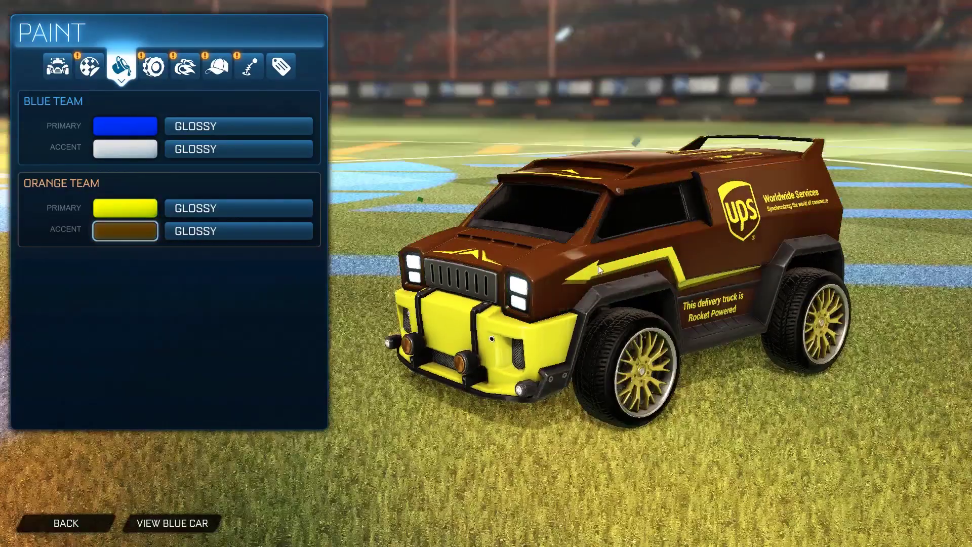